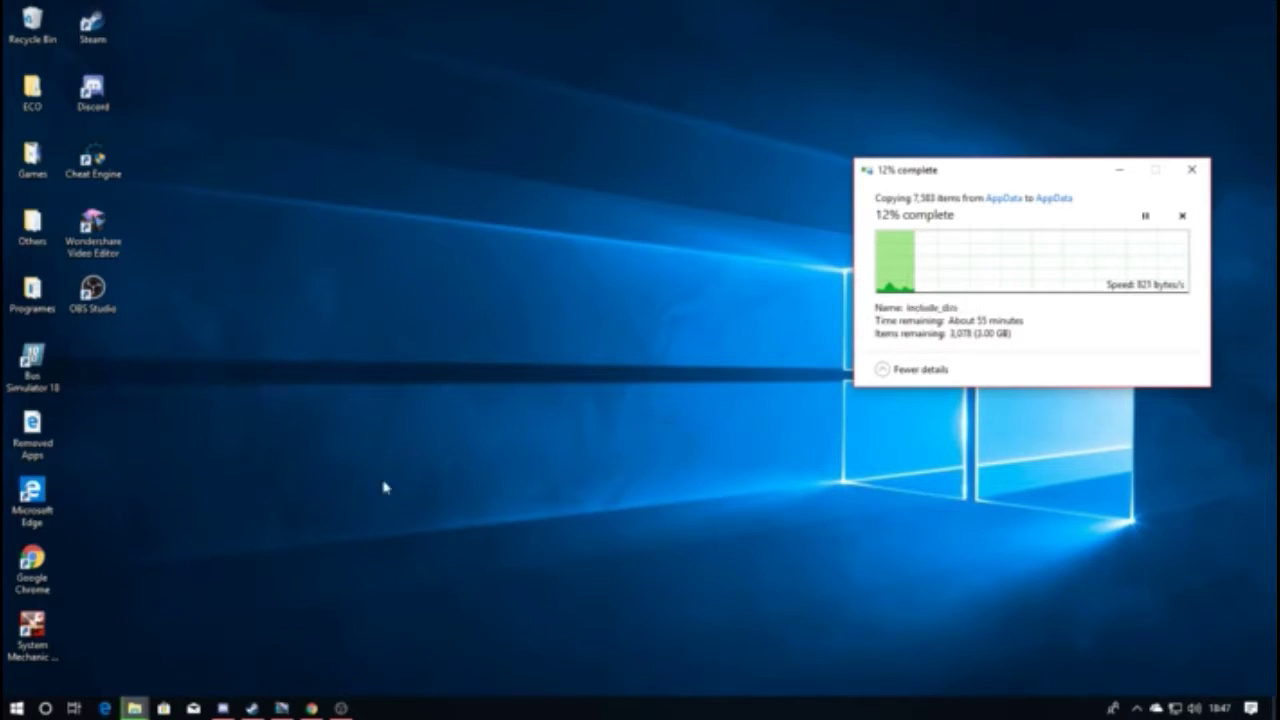
Bring Steam's Library, showing Empire TV Tycoon, in front of the AppData copy window
{"action": "left_click", "coordinate": [255, 708]}
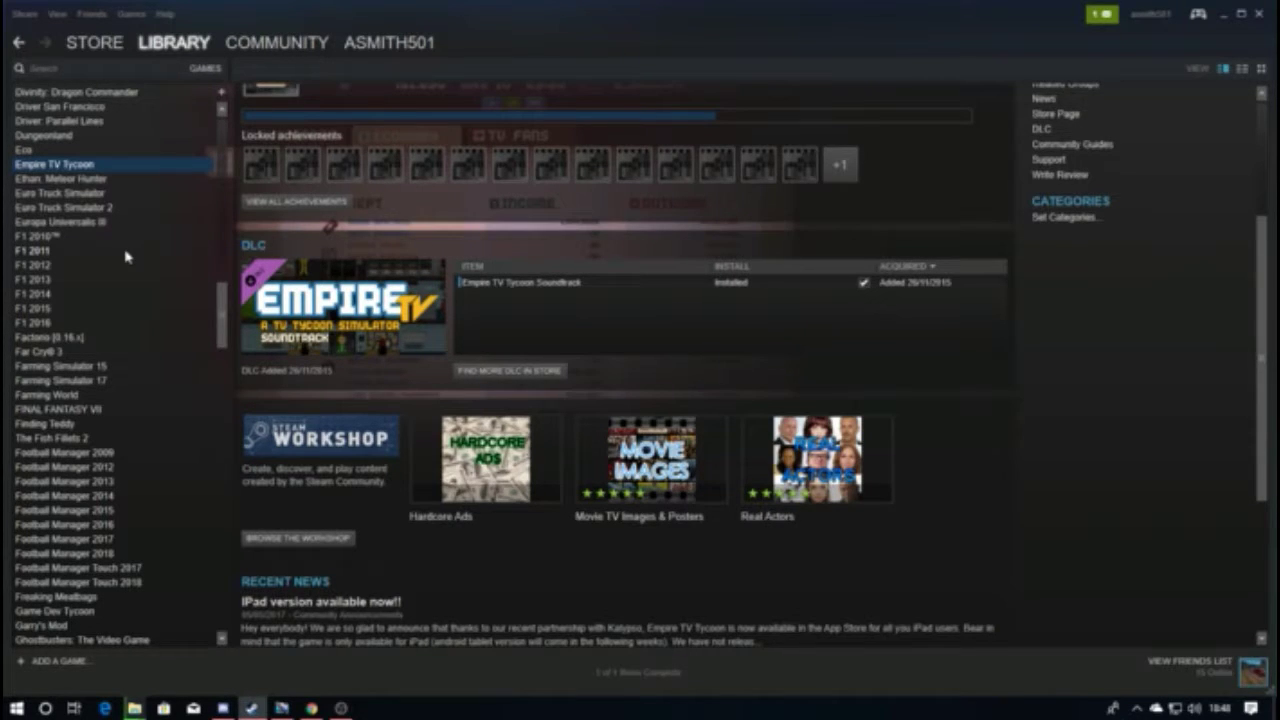
{"action": "scroll", "coordinate": [500, 175], "scroll_direction": "up", "scroll_amount": 5}
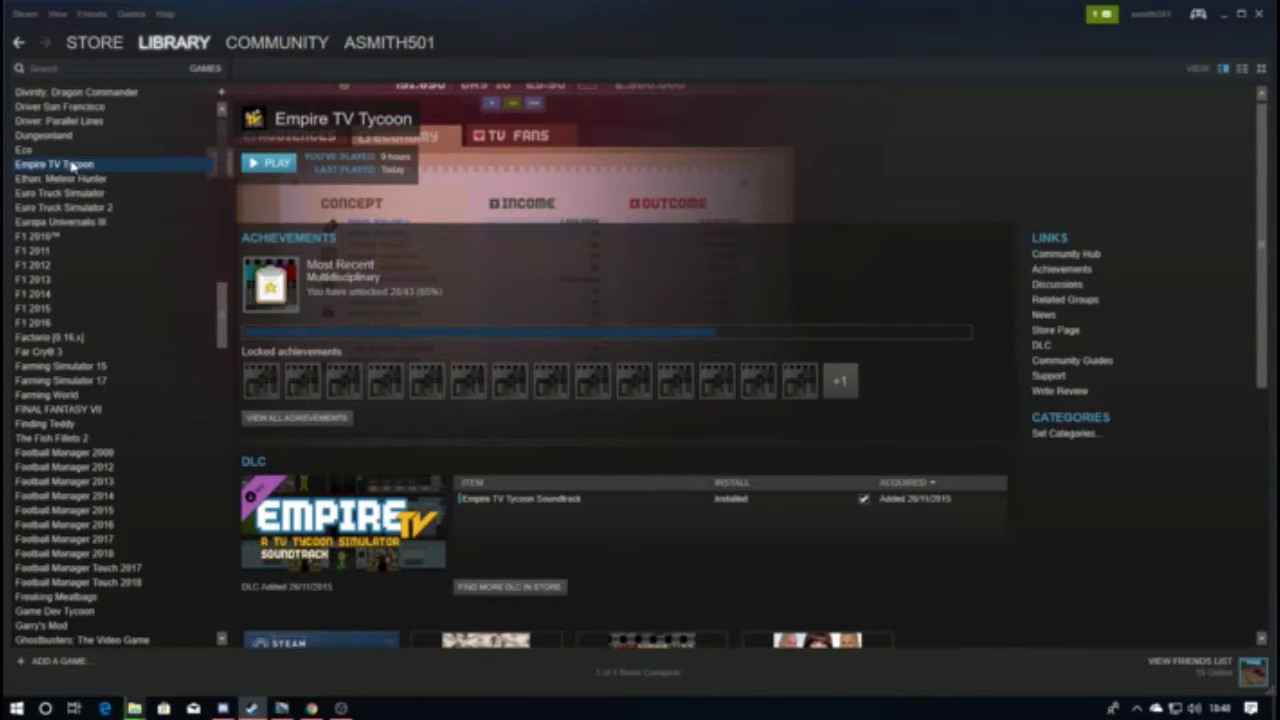
{"action": "scroll", "coordinate": [66, 170], "scroll_direction": "down", "scroll_amount": 1}
{"action": "scroll", "coordinate": [128, 300], "scroll_direction": "down", "scroll_amount": 5}
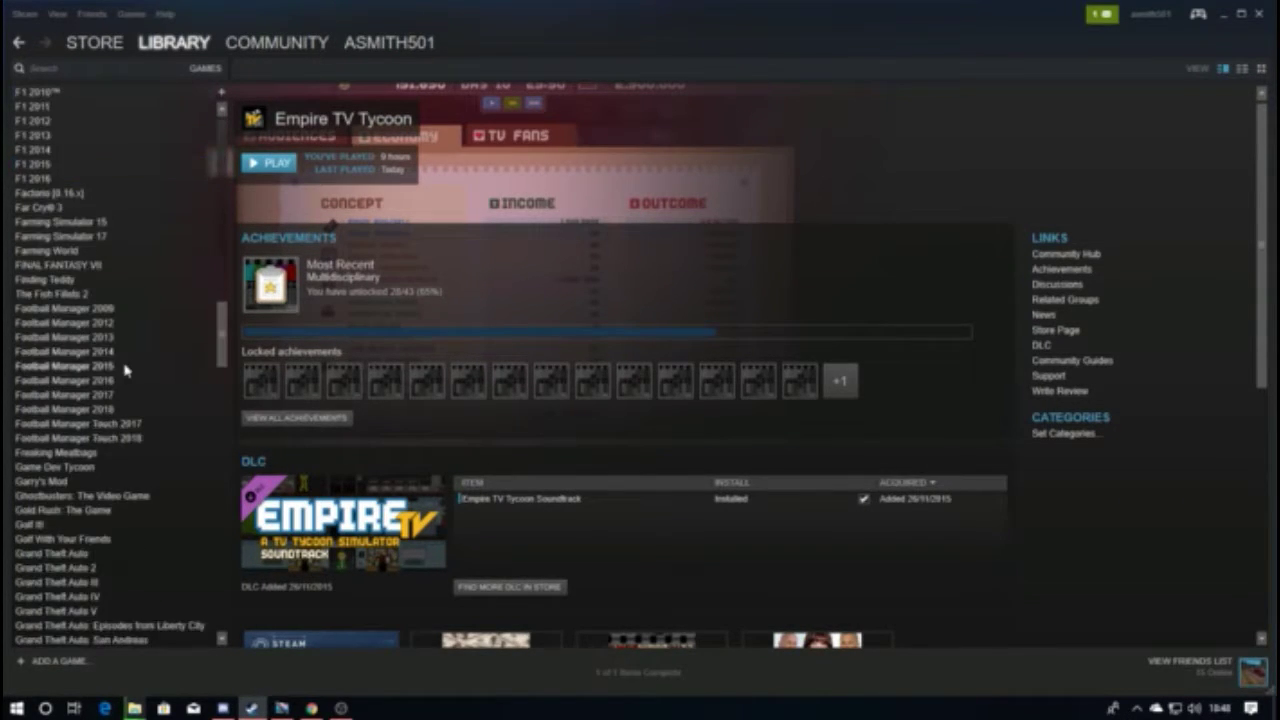
{"action": "scroll", "coordinate": [128, 357], "scroll_direction": "down", "scroll_amount": 3}
{"action": "scroll", "coordinate": [128, 357], "scroll_direction": "down", "scroll_amount": 1}
{"action": "scroll", "coordinate": [100, 420], "scroll_direction": "down", "scroll_amount": 3}
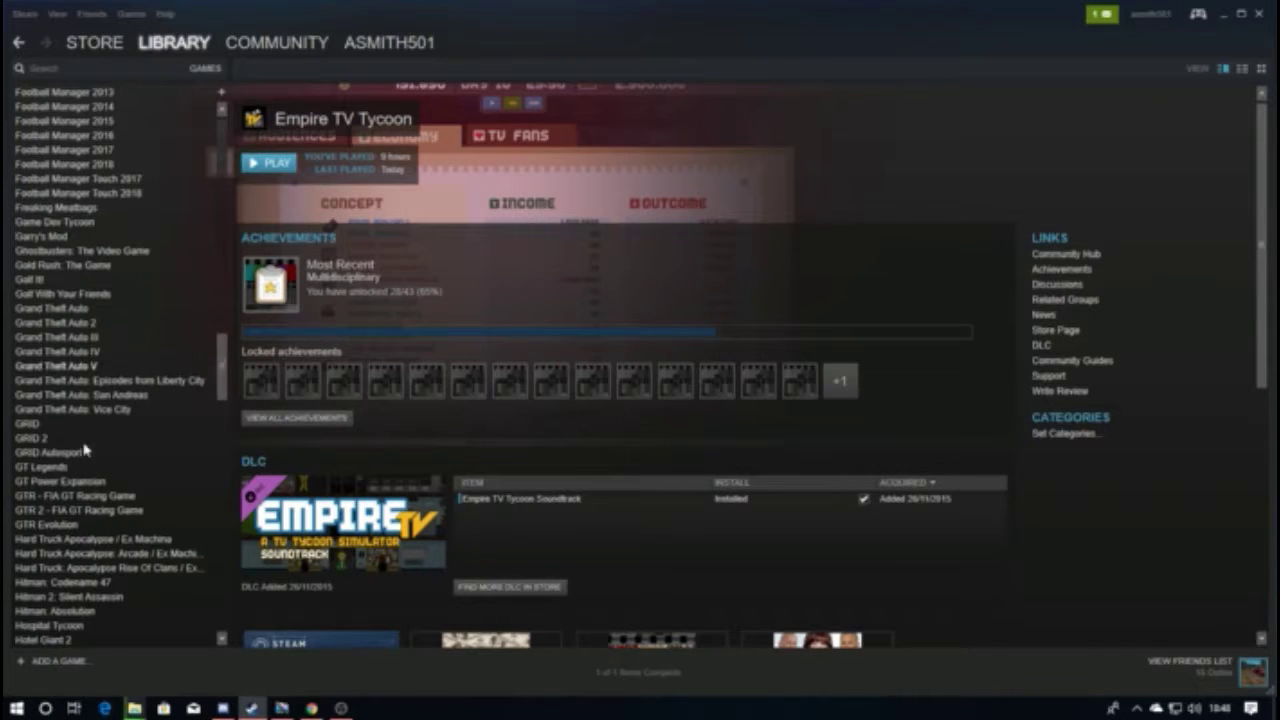
Open Game Dev Tycoon's Steam library page, then switch to Chrome's YouTube video list
{"action": "left_click", "coordinate": [84, 222]}
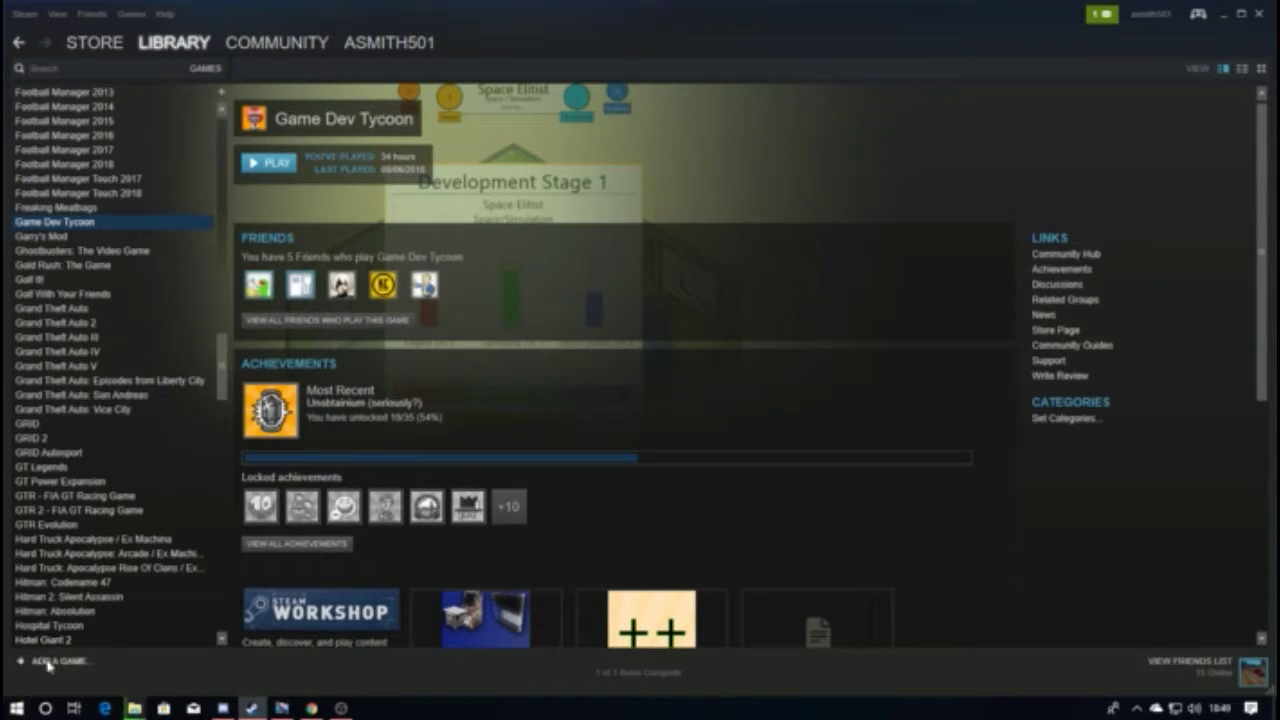
{"action": "left_click", "coordinate": [310, 708]}
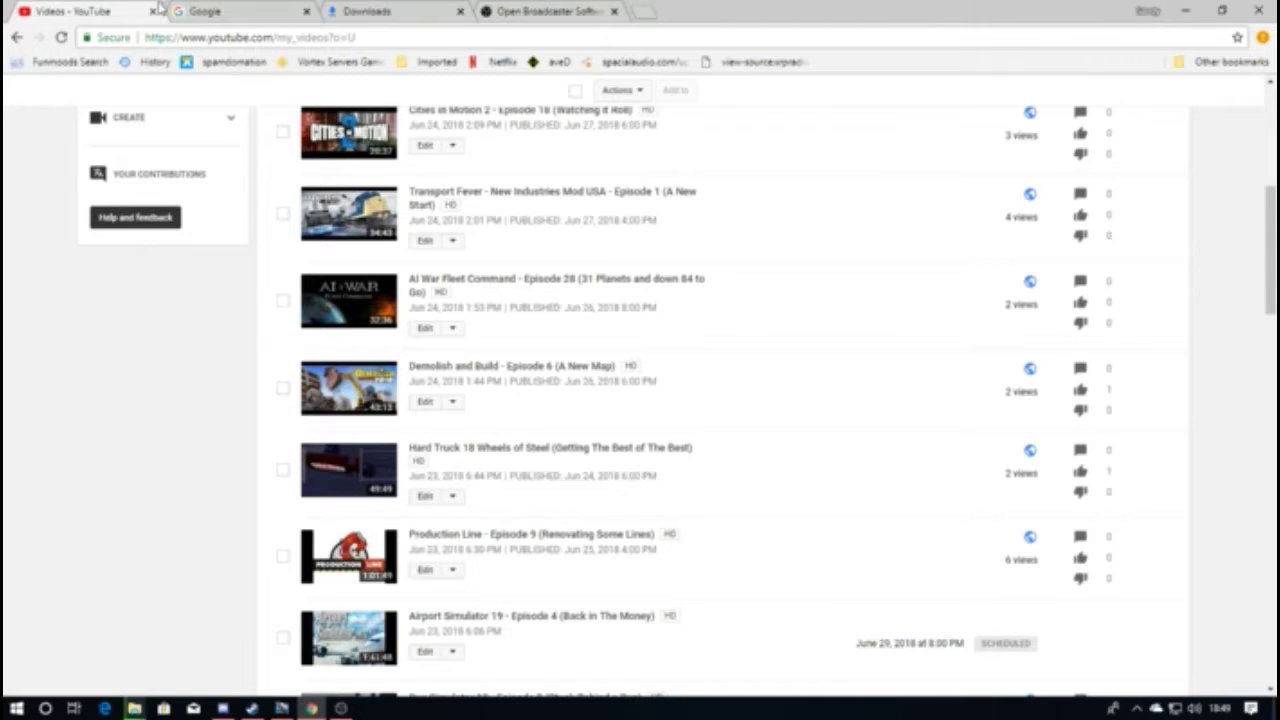
{"action": "scroll", "coordinate": [510, 415], "scroll_direction": "up", "scroll_amount": 4}
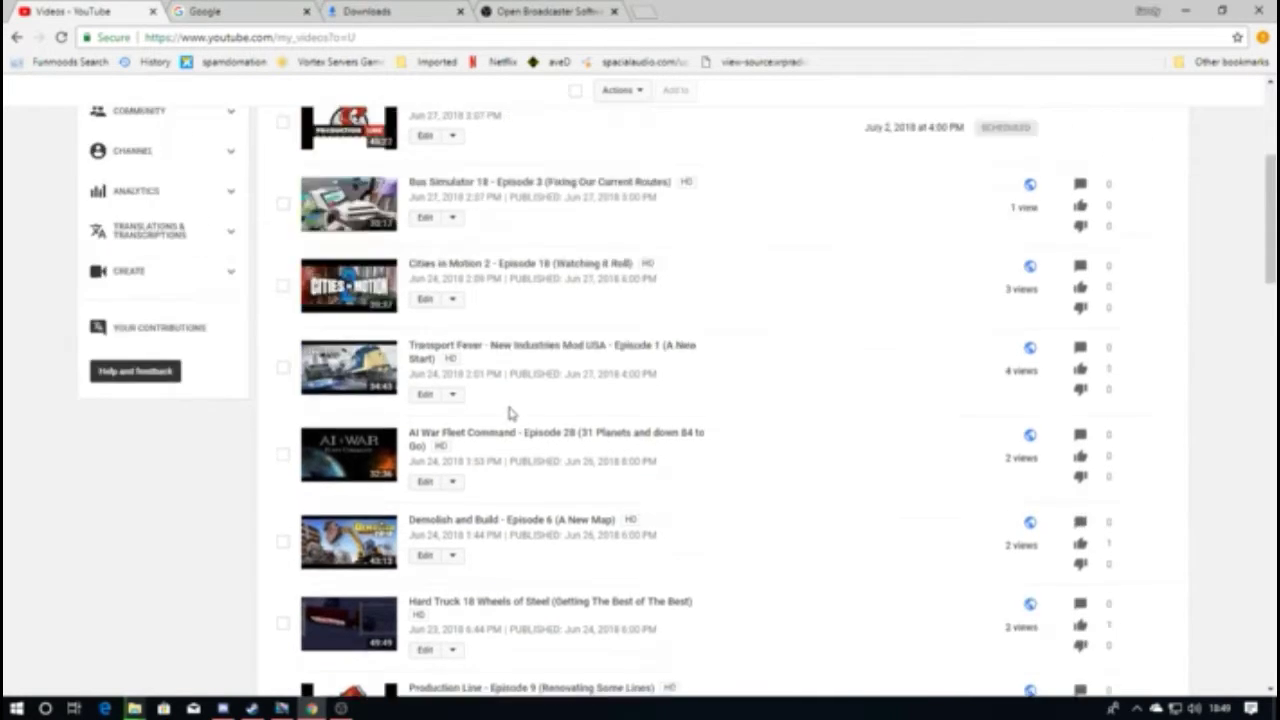
{"action": "scroll", "coordinate": [447, 380], "scroll_direction": "up", "scroll_amount": 4}
{"action": "scroll", "coordinate": [447, 180], "scroll_direction": "up", "scroll_amount": 3}
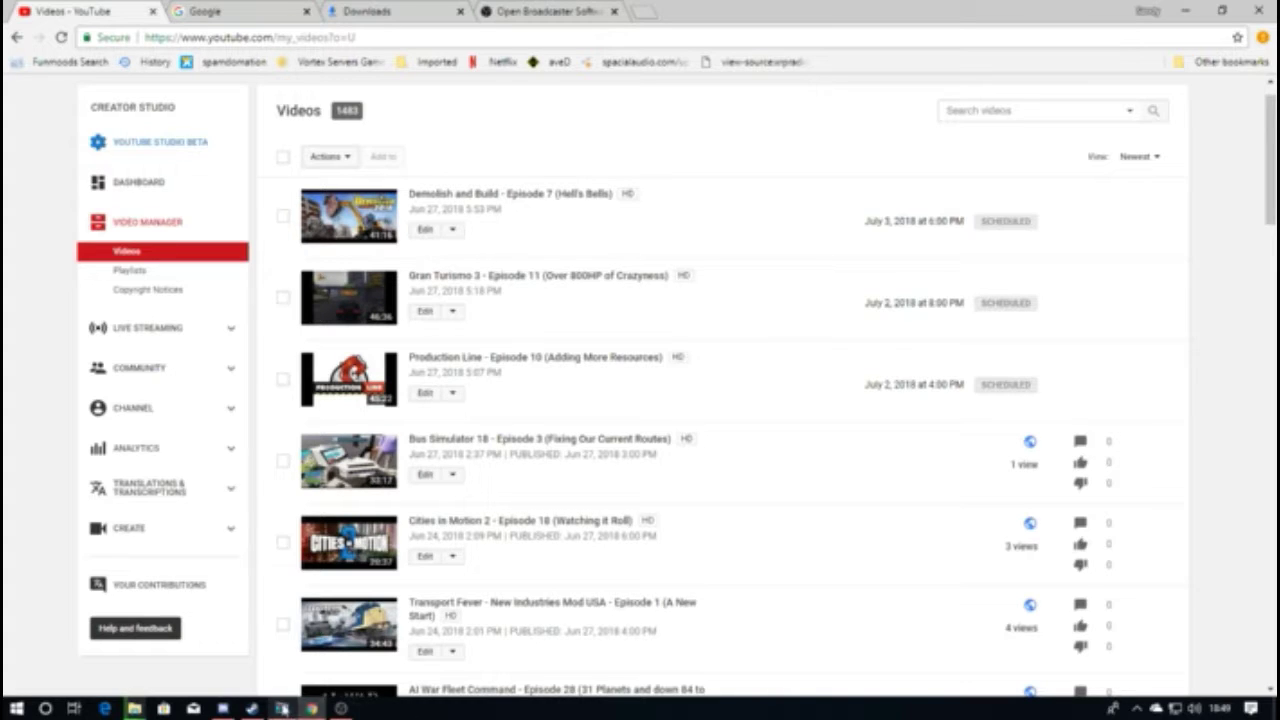
{"action": "mouse_move", "coordinate": [134, 708]}
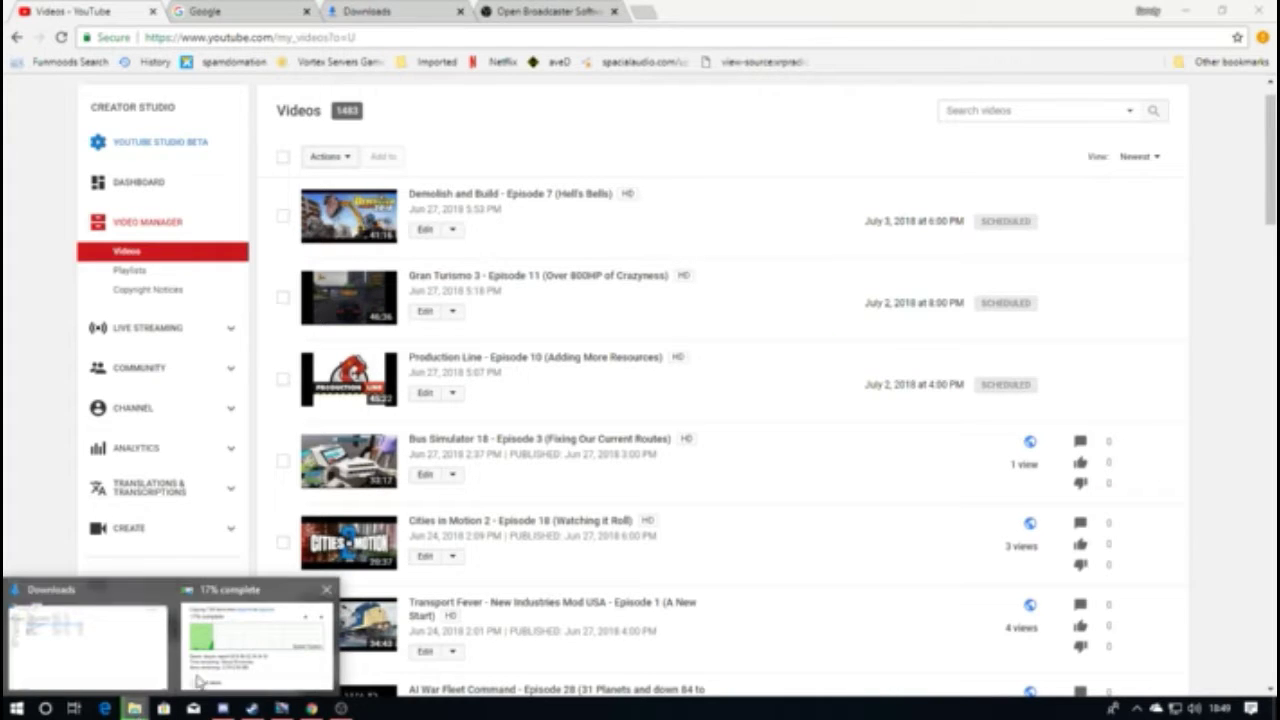
Return from the YouTube Creator Studio video list to Steam's Game Dev Tycoon page
{"action": "left_click", "coordinate": [252, 709]}
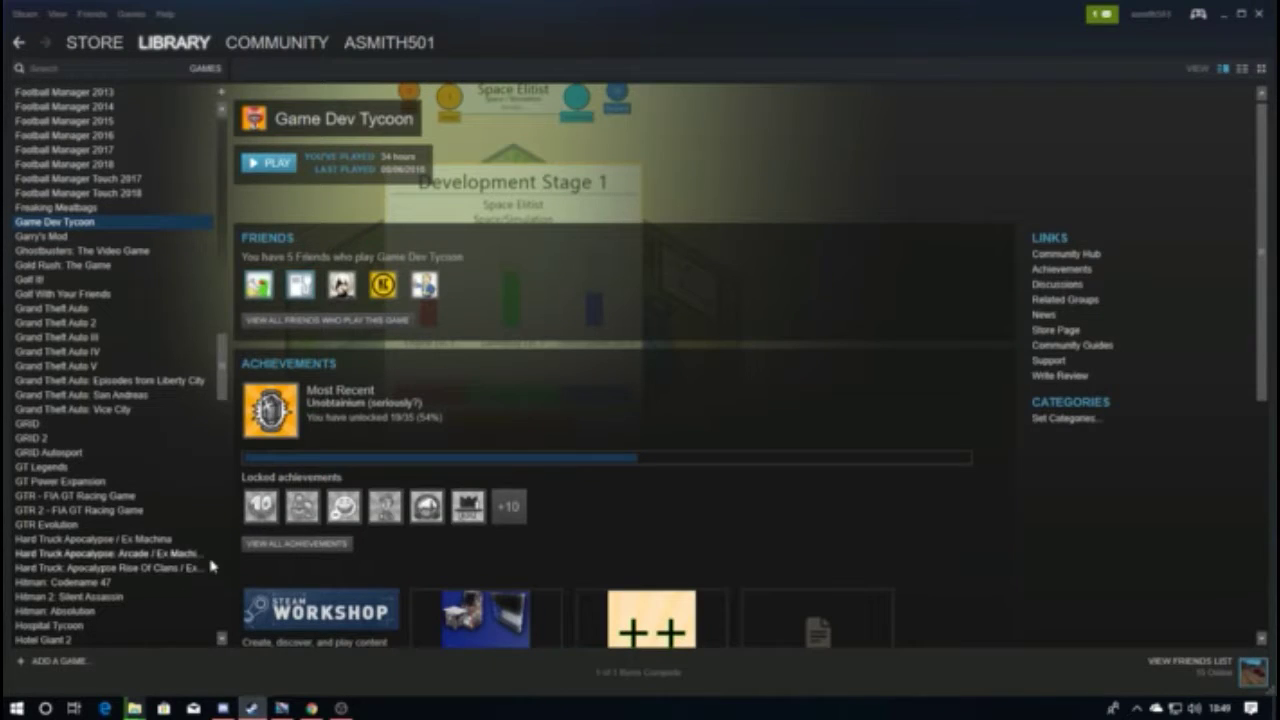
{"action": "scroll", "coordinate": [146, 524], "scroll_direction": "down", "scroll_amount": 3}
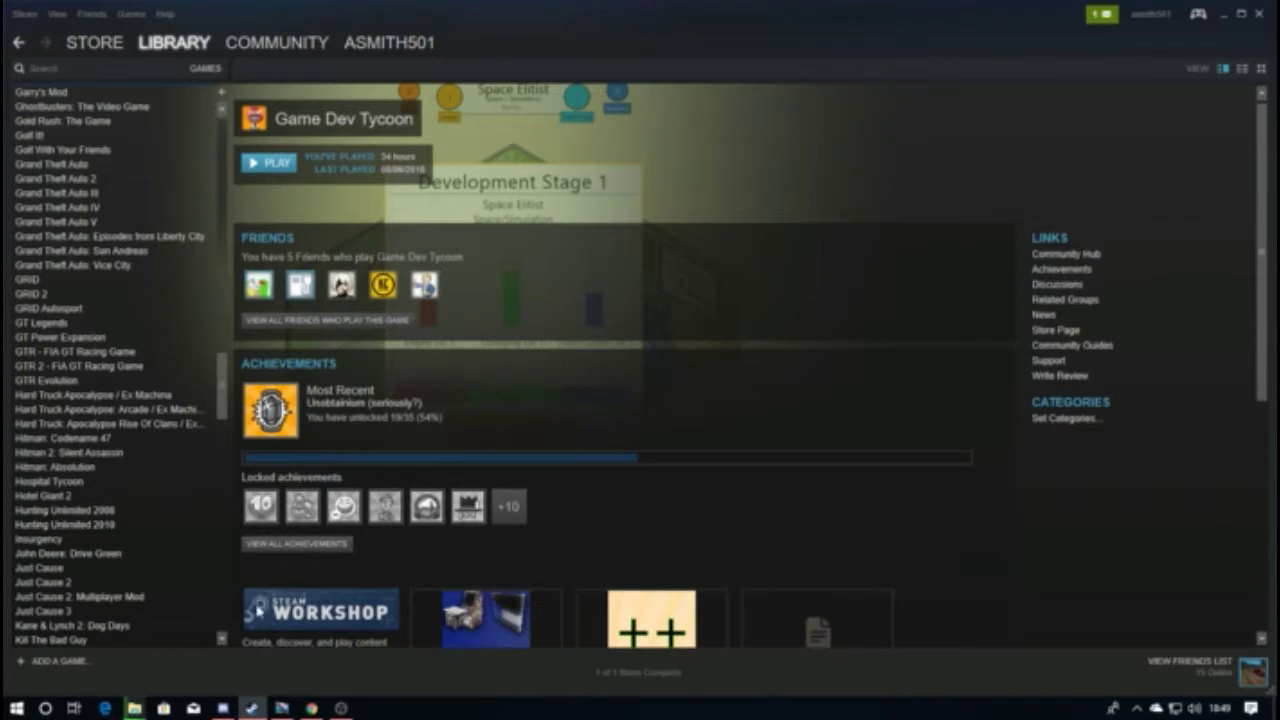
{"action": "scroll", "coordinate": [140, 524], "scroll_direction": "down", "scroll_amount": 6}
{"action": "scroll", "coordinate": [129, 524], "scroll_direction": "down", "scroll_amount": 2}
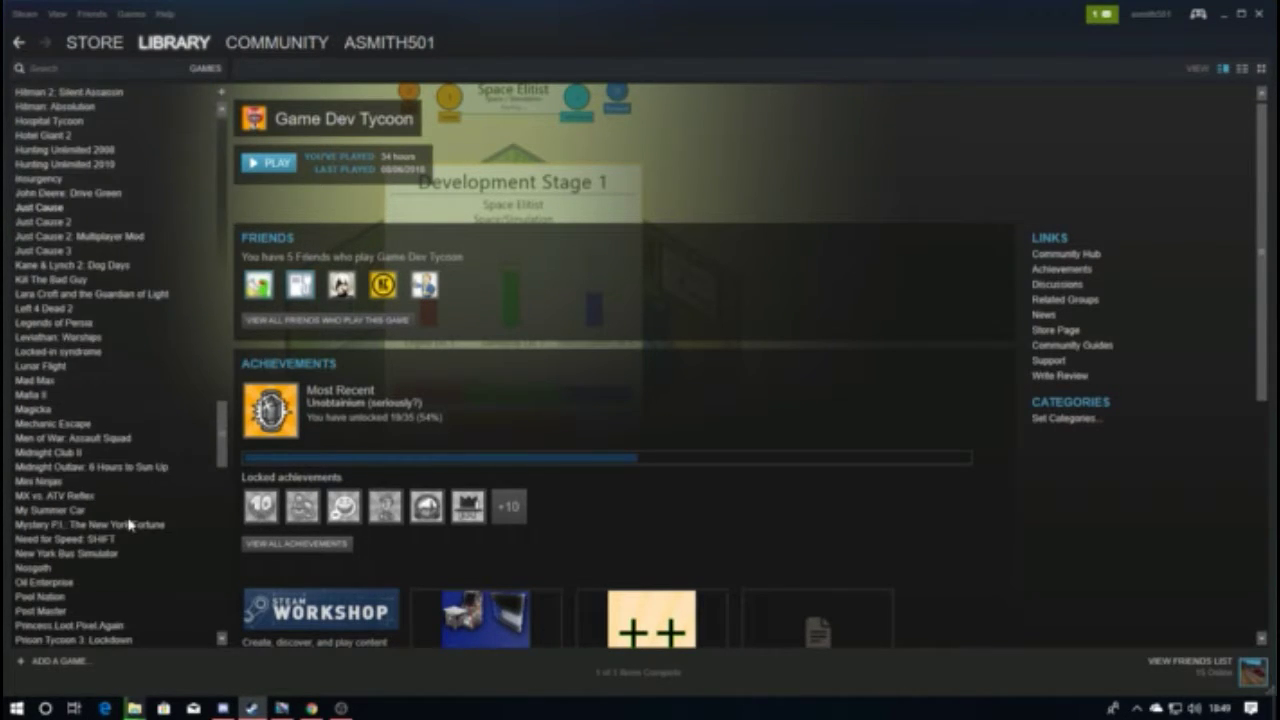
{"action": "scroll", "coordinate": [129, 524], "scroll_direction": "down", "scroll_amount": 2}
{"action": "scroll", "coordinate": [129, 524], "scroll_direction": "down", "scroll_amount": 1}
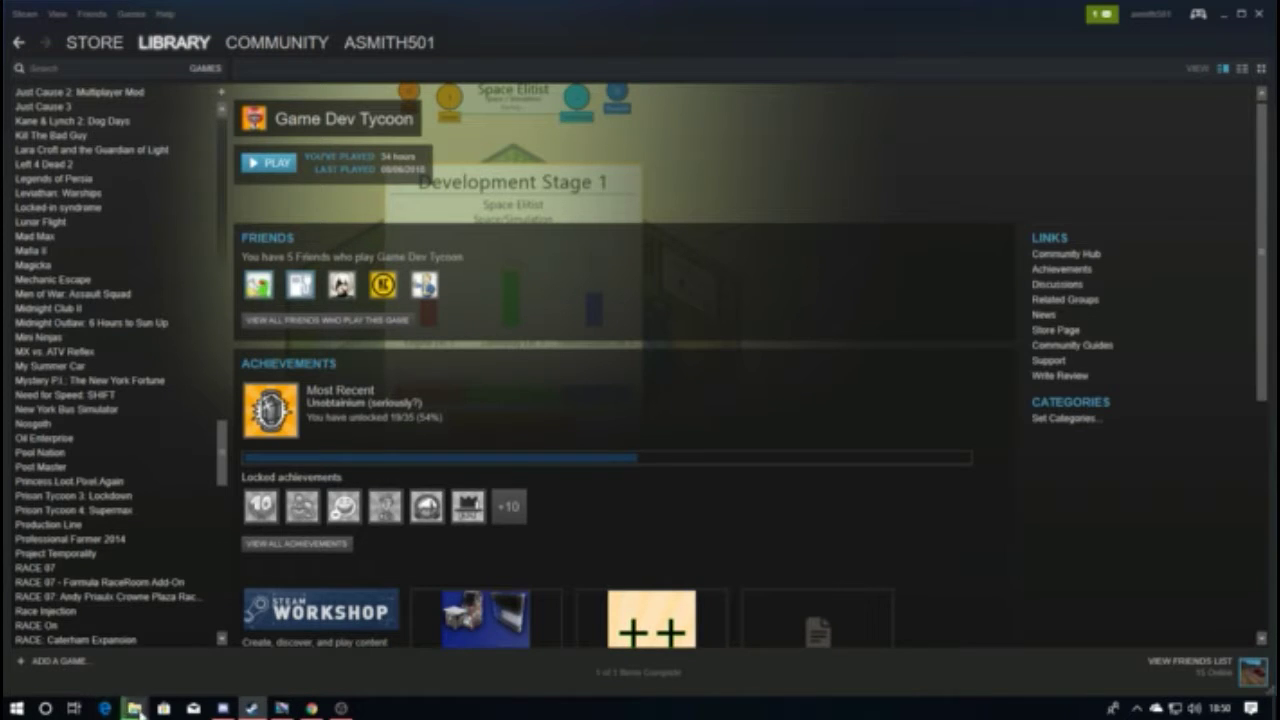
Glance at the file copy progress window, then bring the Downloads folder forward
{"action": "left_click", "coordinate": [243, 630]}
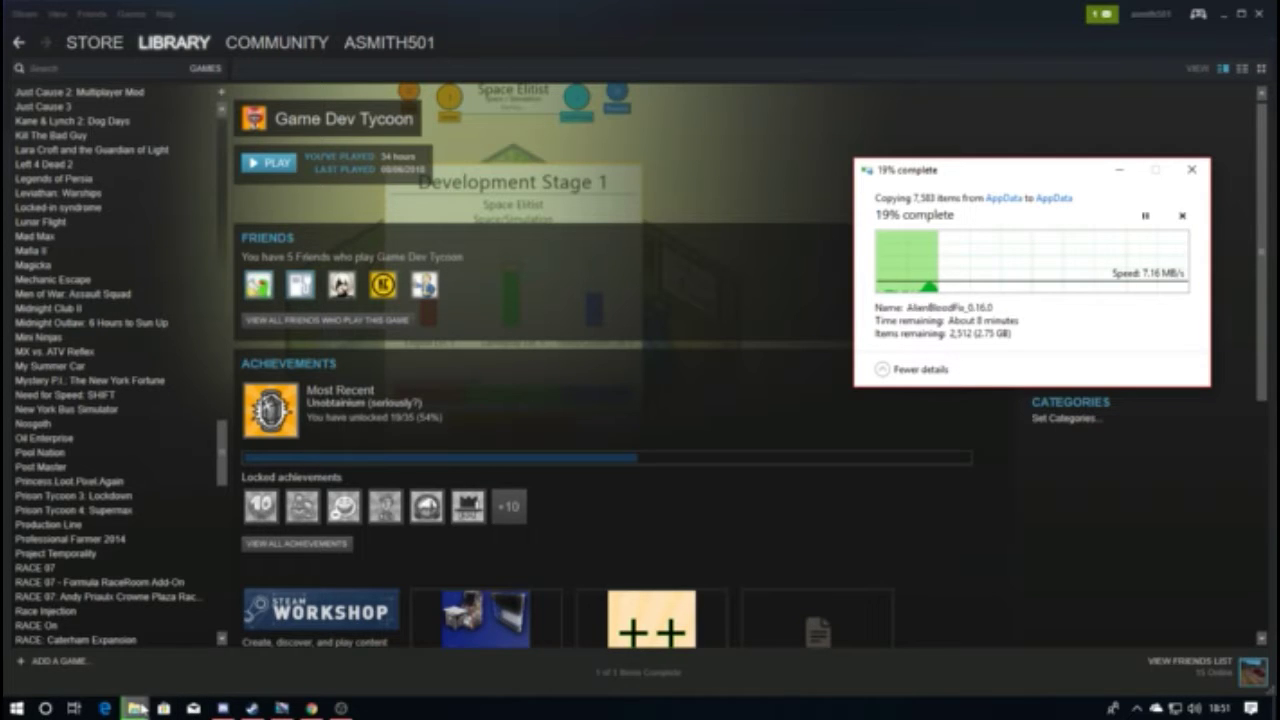
{"action": "mouse_move", "coordinate": [134, 708]}
{"action": "left_click", "coordinate": [117, 670]}
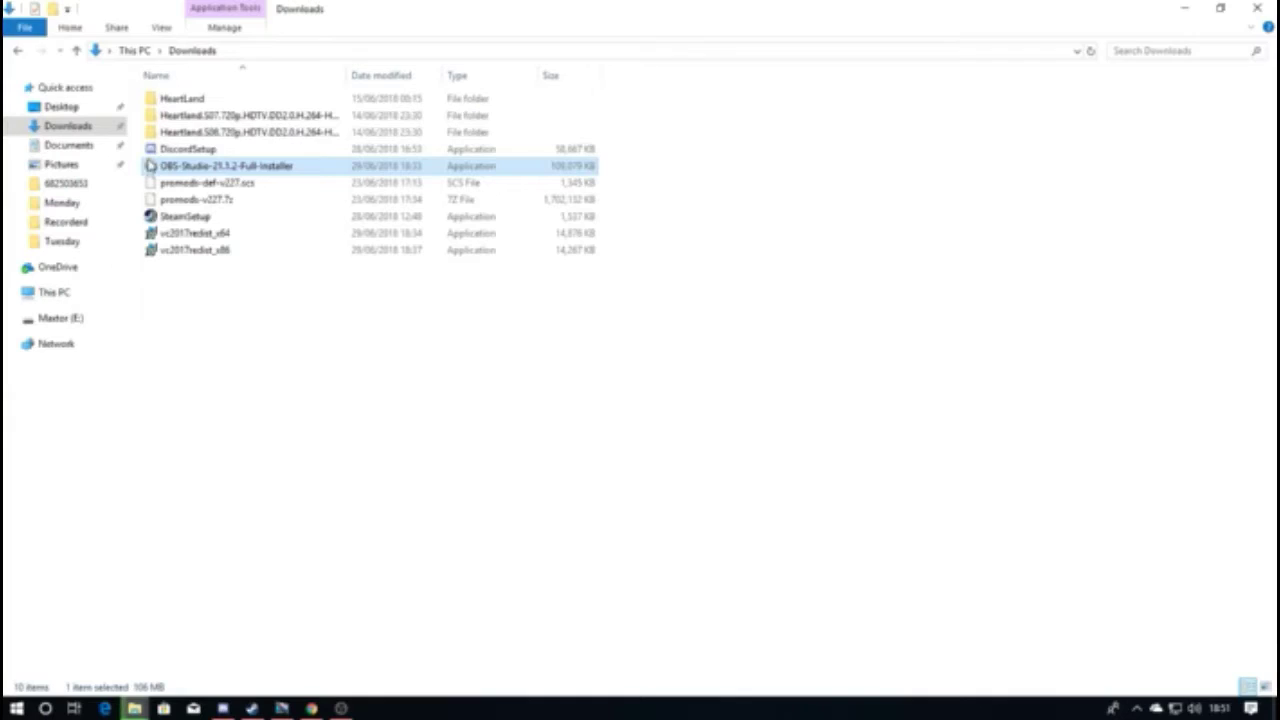
Browse from Downloads through the Videscape Video, Wednesday and Recorderd folders
{"action": "left_click", "coordinate": [197, 166]}
{"action": "left_click", "coordinate": [66, 222]}
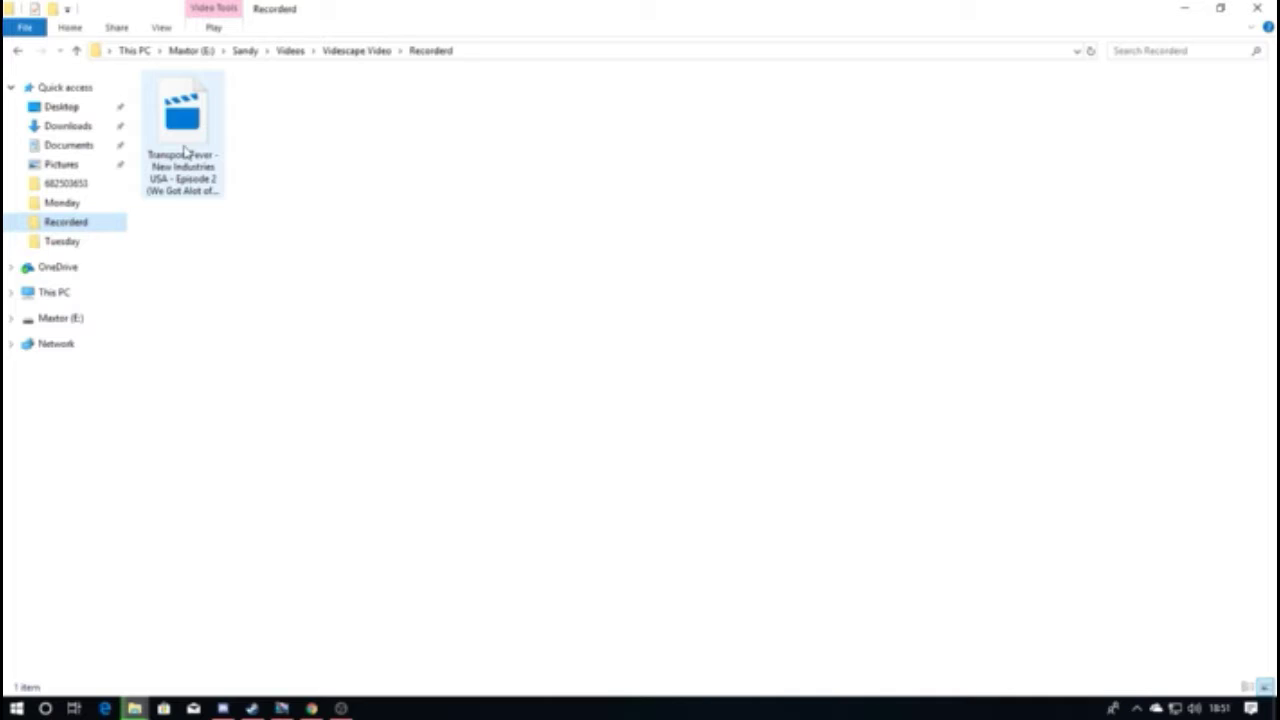
{"action": "left_click", "coordinate": [355, 50]}
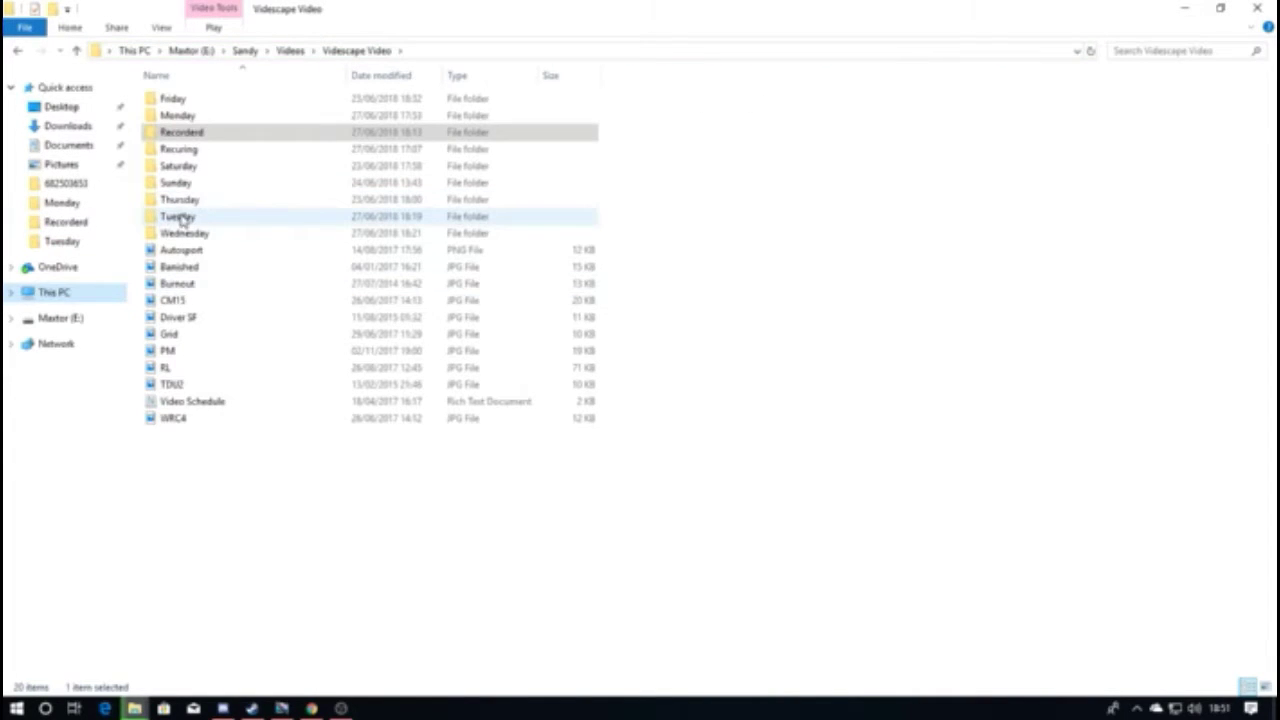
{"action": "double_click", "coordinate": [184, 233]}
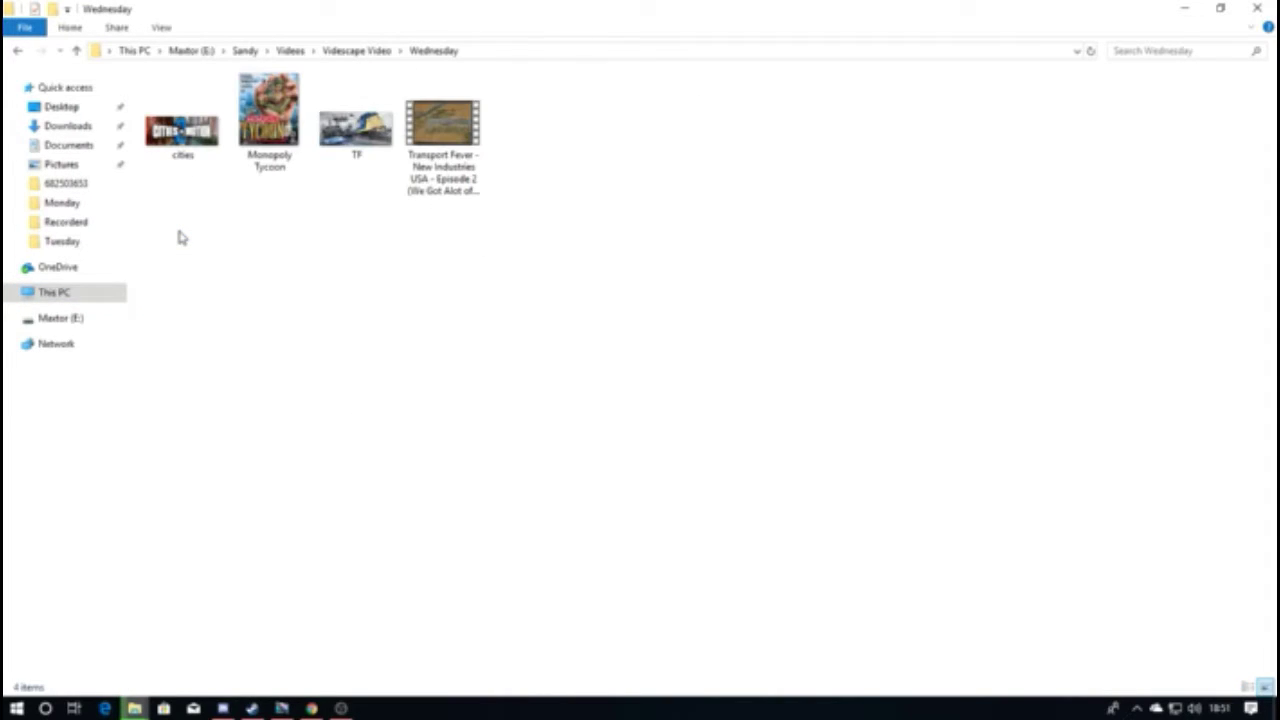
{"action": "left_click", "coordinate": [77, 51]}
{"action": "double_click", "coordinate": [181, 132]}
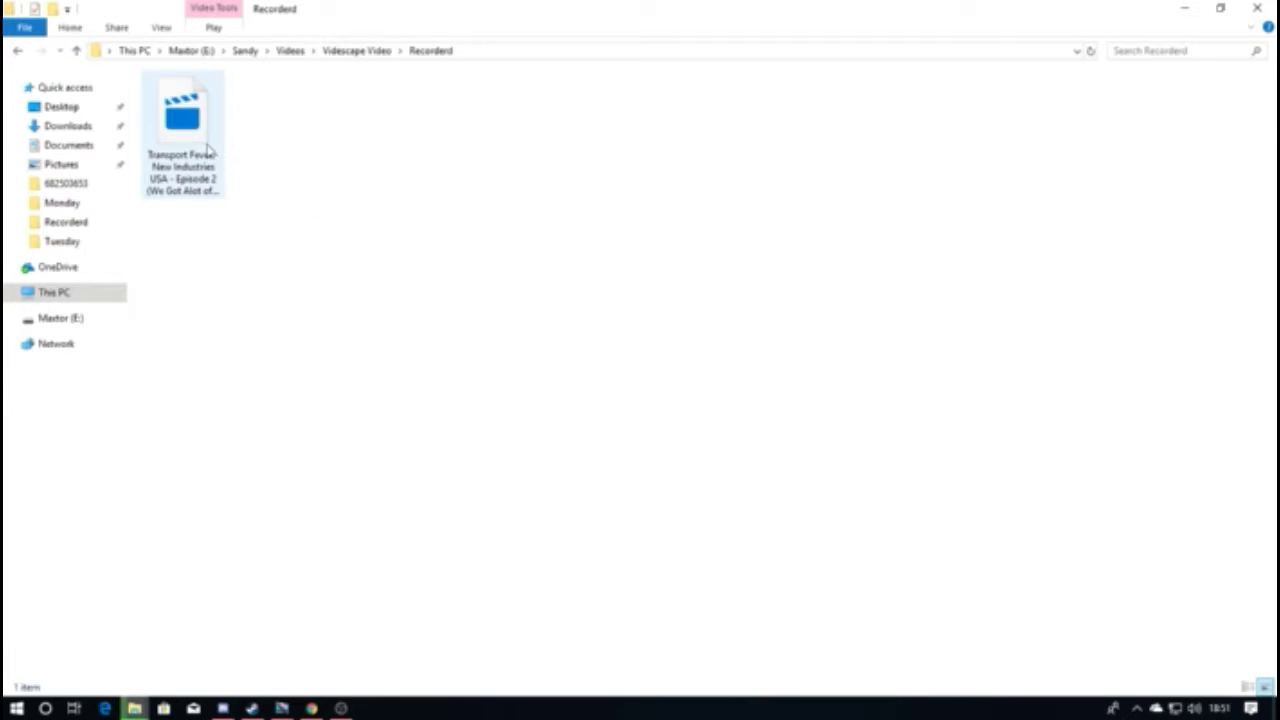
Delete the recorded Transport Fever video and hide Explorer to reveal Steam
{"action": "left_click", "coordinate": [190, 130]}
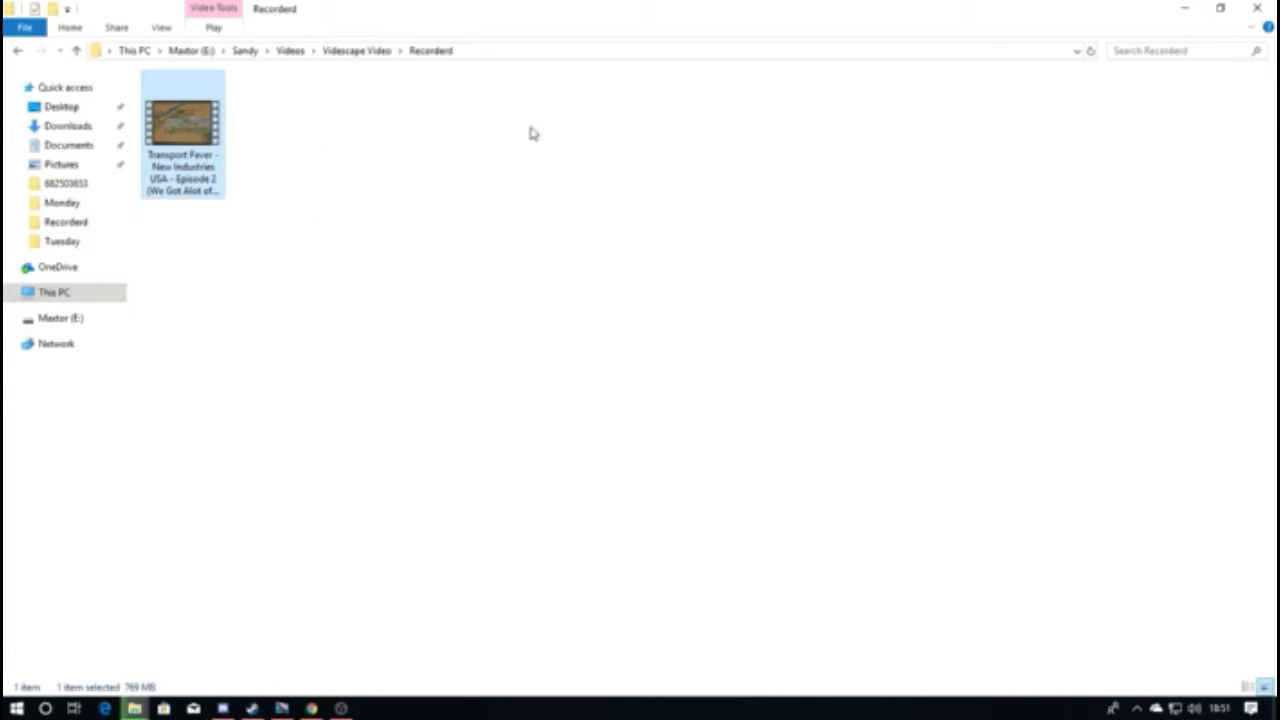
{"action": "key", "text": "Delete"}
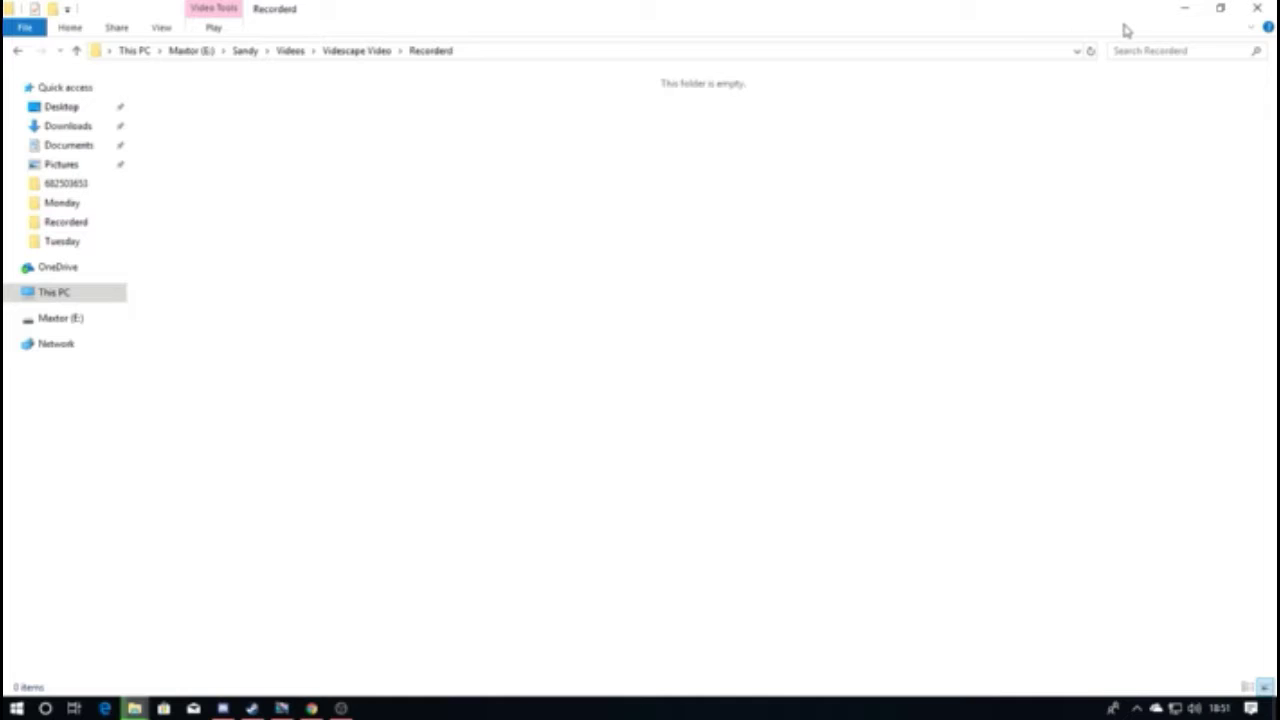
{"action": "left_click", "coordinate": [1183, 8]}
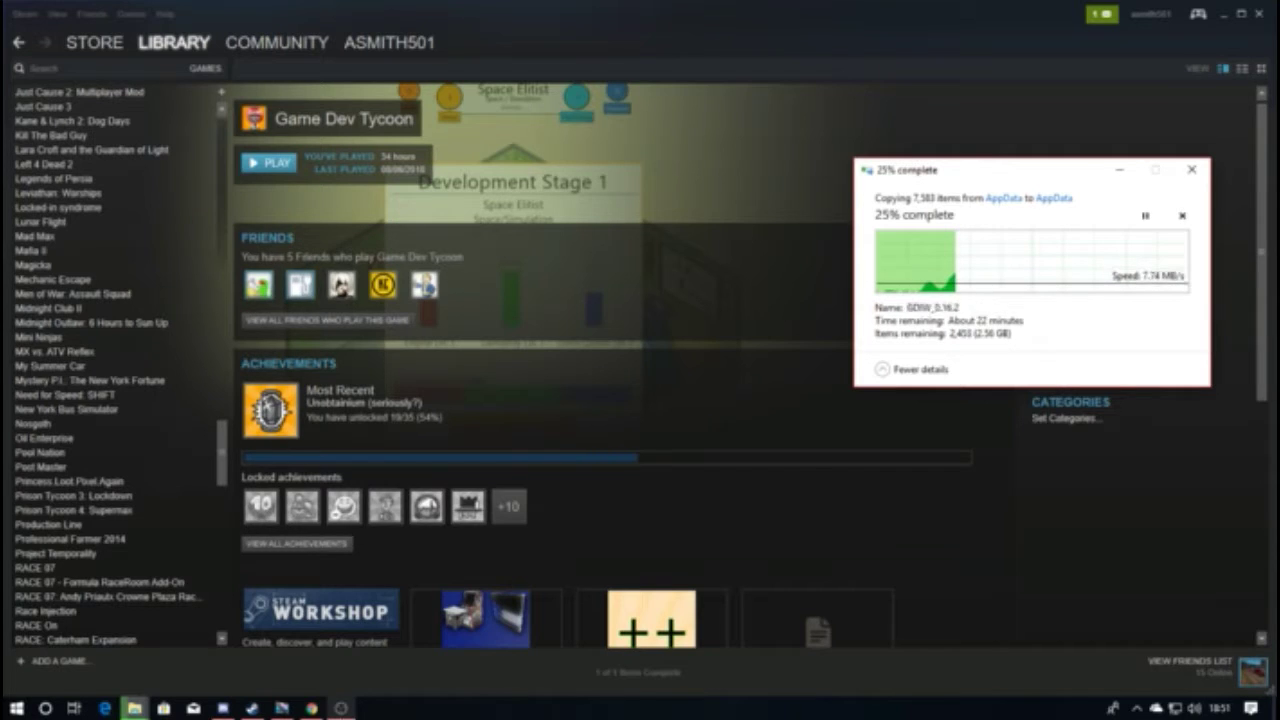
Glance at the YouTube video list, then open the Friday recordings folder
{"action": "left_click", "coordinate": [311, 708]}
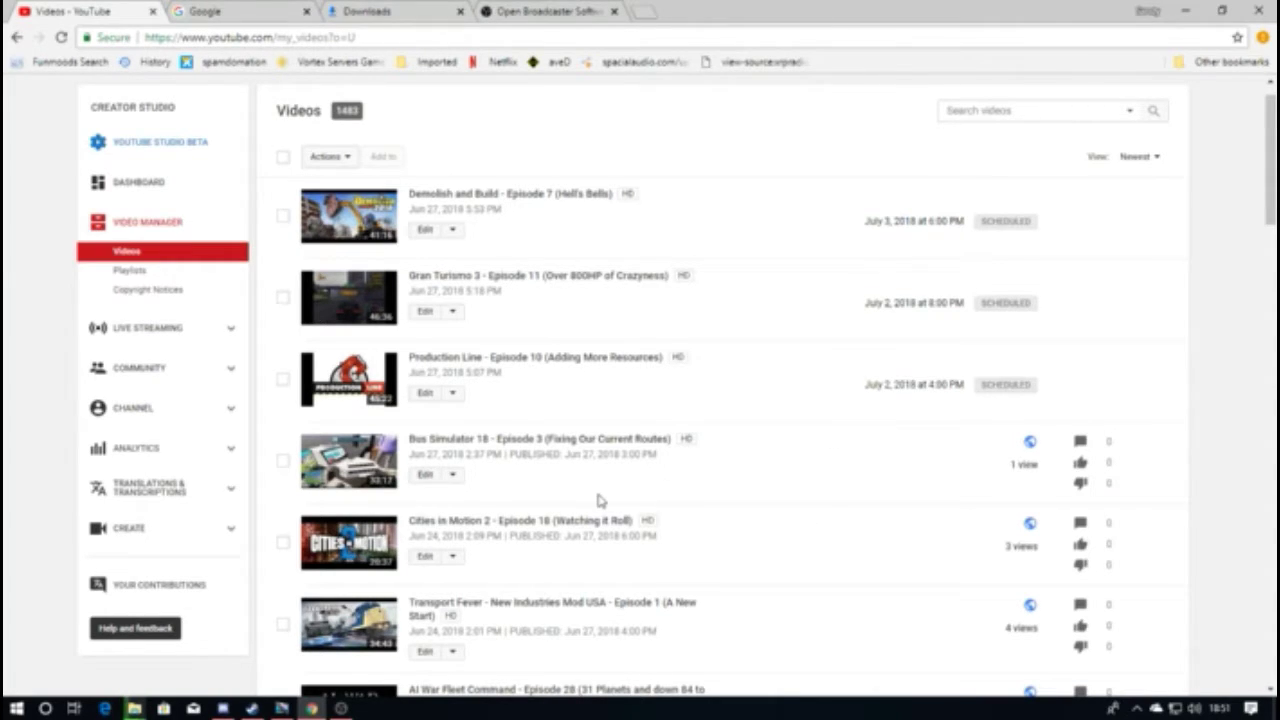
{"action": "scroll", "coordinate": [600, 498], "scroll_direction": "down", "scroll_amount": 2}
{"action": "scroll", "coordinate": [600, 498], "scroll_direction": "up", "scroll_amount": 3}
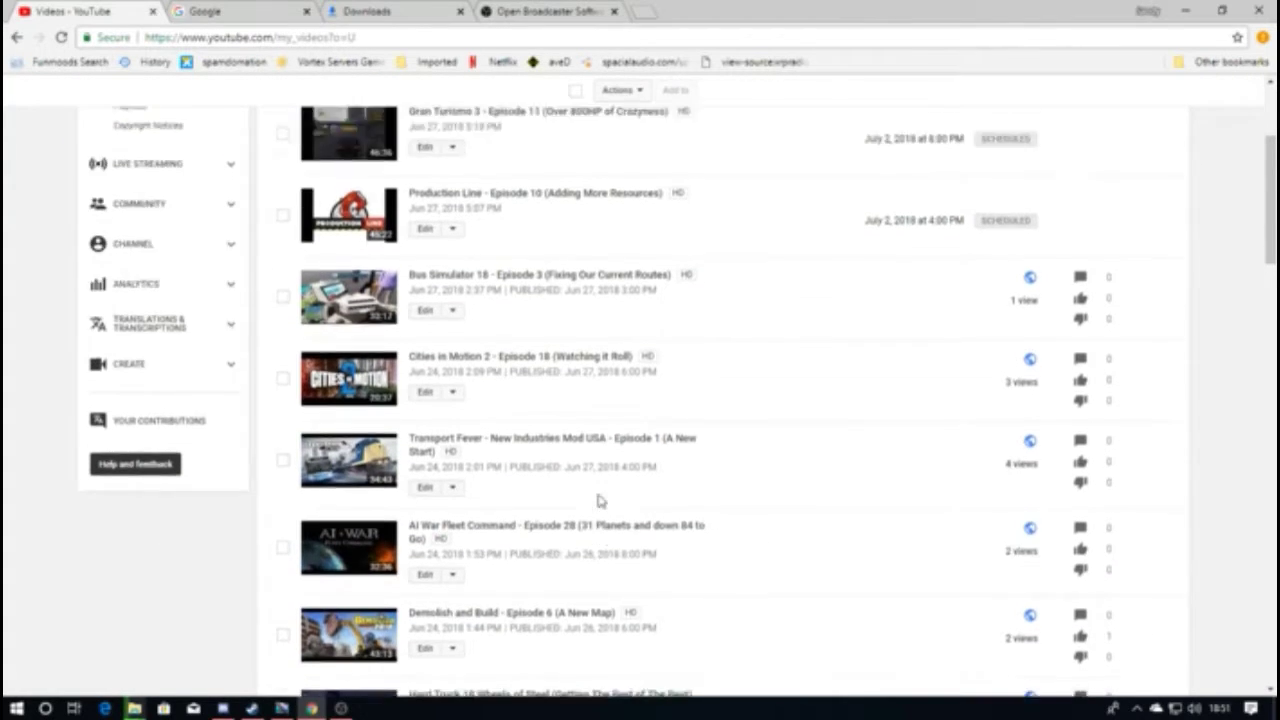
{"action": "scroll", "coordinate": [600, 498], "scroll_direction": "up", "scroll_amount": 3}
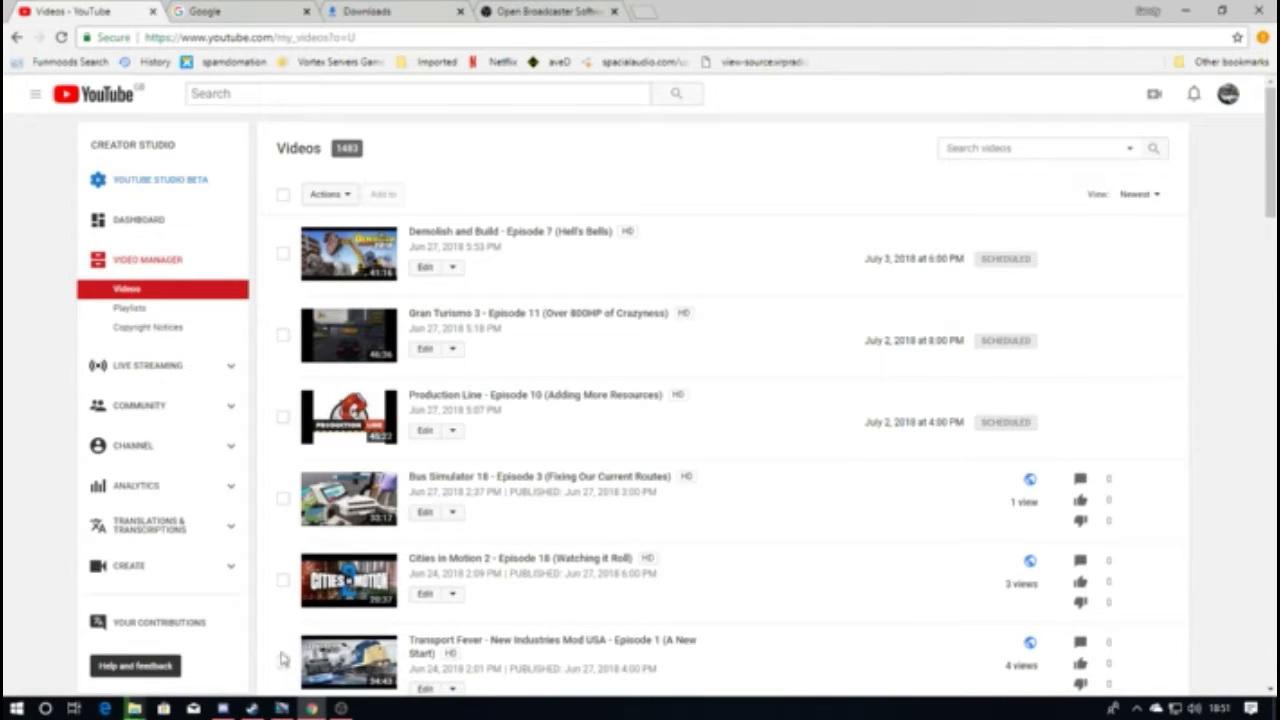
{"action": "mouse_move", "coordinate": [134, 708]}
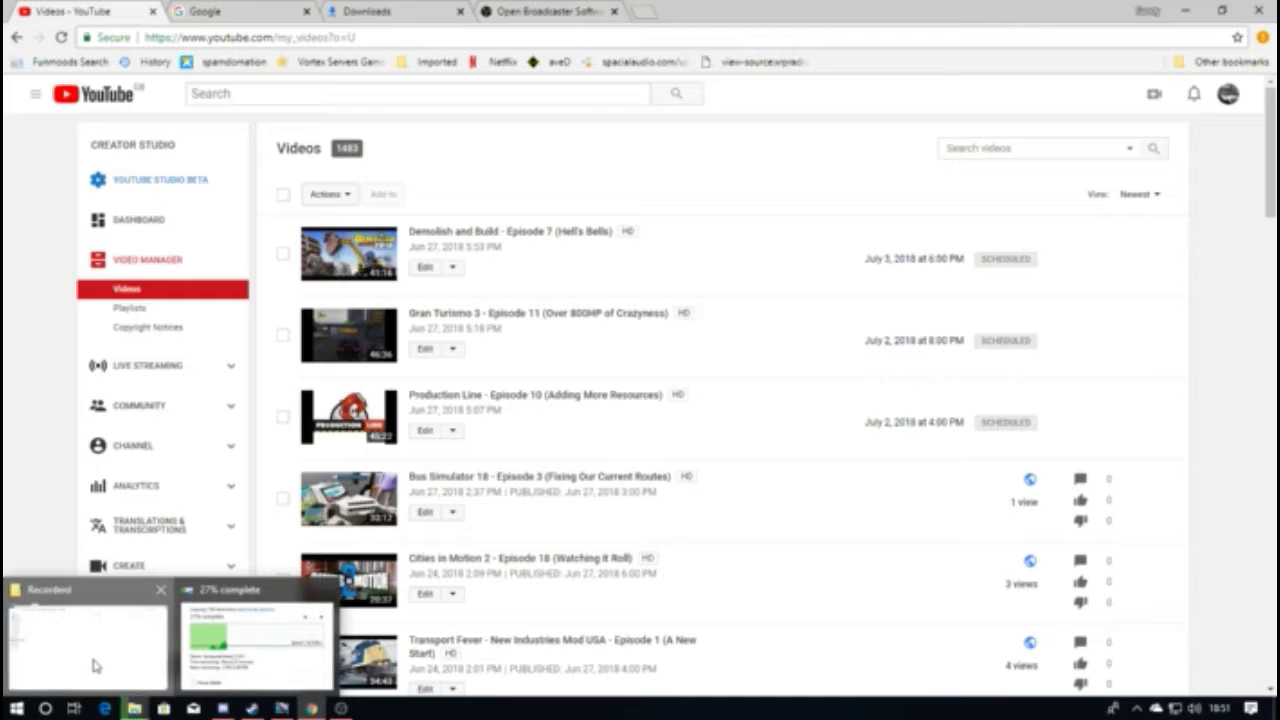
{"action": "left_click", "coordinate": [90, 650]}
{"action": "left_click", "coordinate": [356, 50]}
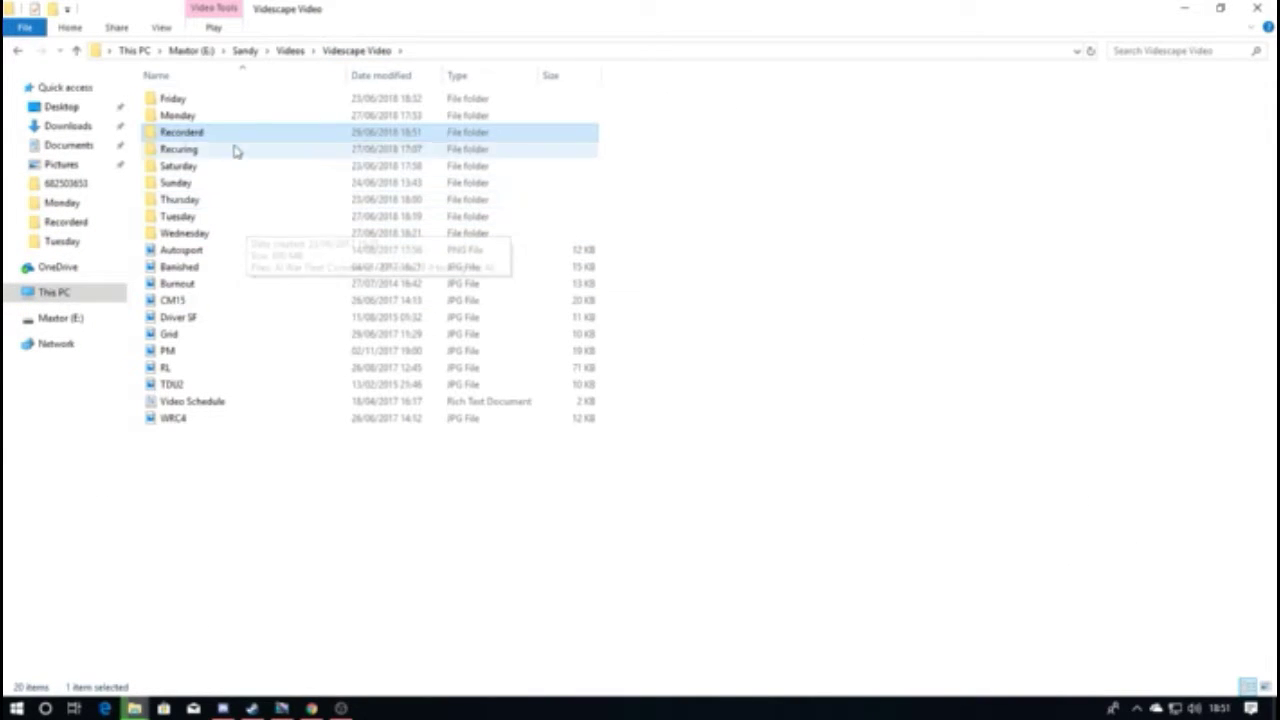
{"action": "double_click", "coordinate": [228, 99]}
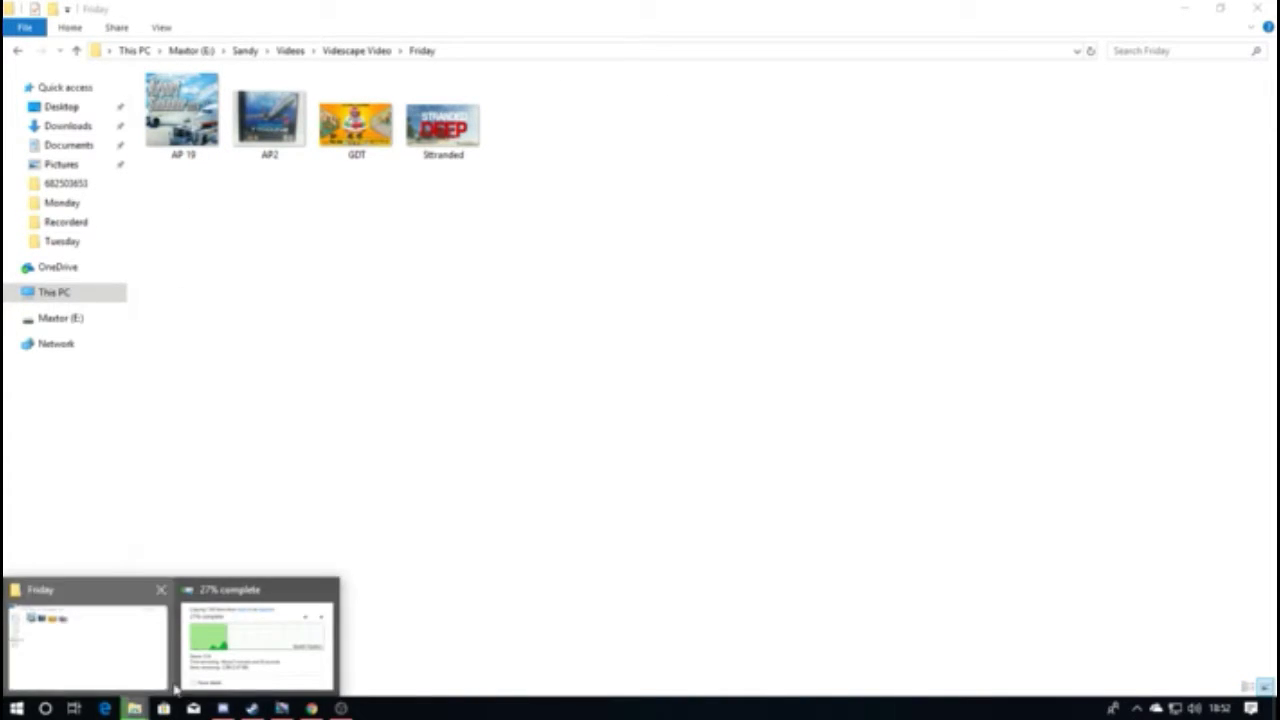
{"action": "mouse_move", "coordinate": [134, 708]}
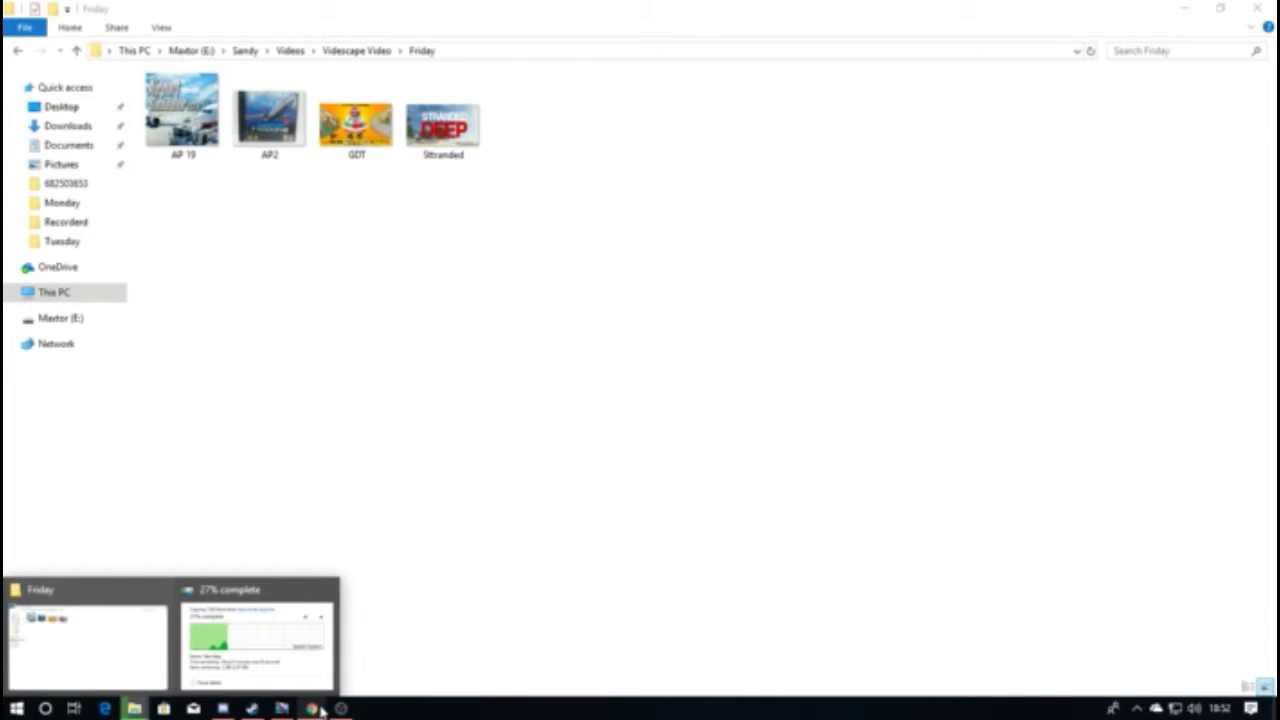
Return to the YouTube list, switch to the Google homepage, and minimise the browser
{"action": "left_click", "coordinate": [313, 708]}
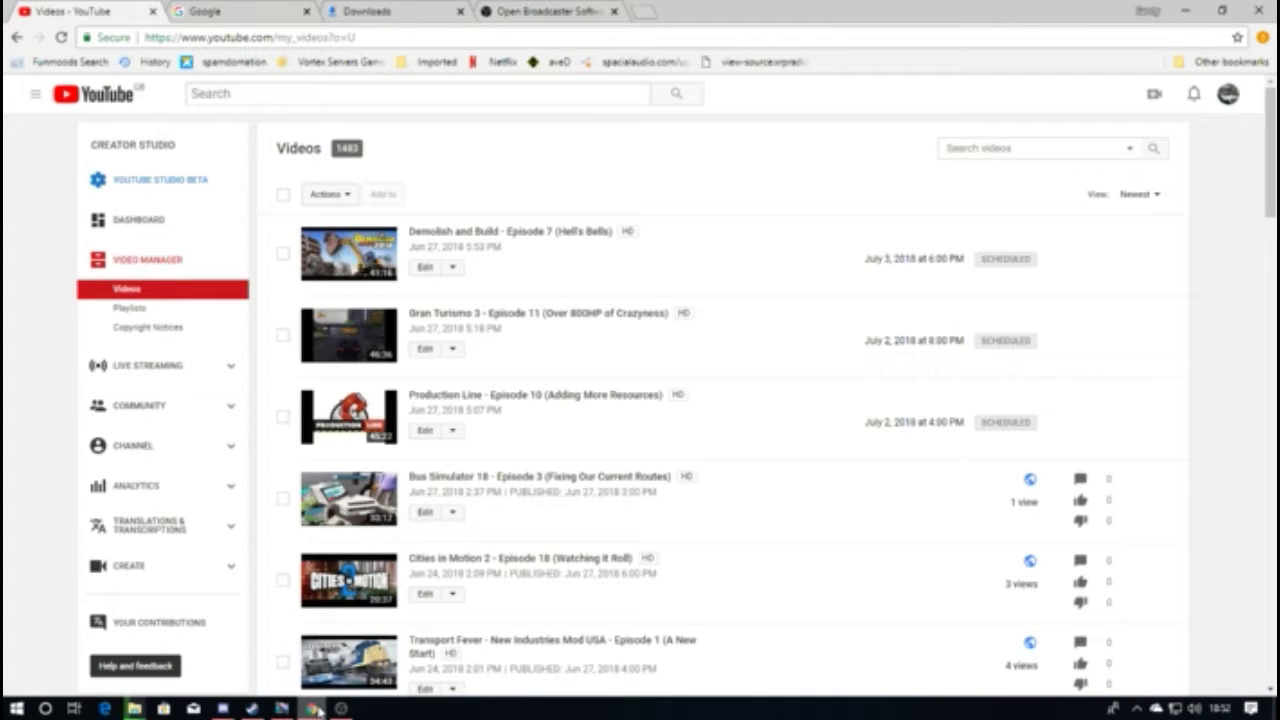
{"action": "scroll", "coordinate": [740, 500], "scroll_direction": "down", "scroll_amount": 4}
{"action": "scroll", "coordinate": [760, 500], "scroll_direction": "down", "scroll_amount": 3}
{"action": "scroll", "coordinate": [773, 497], "scroll_direction": "down", "scroll_amount": 3}
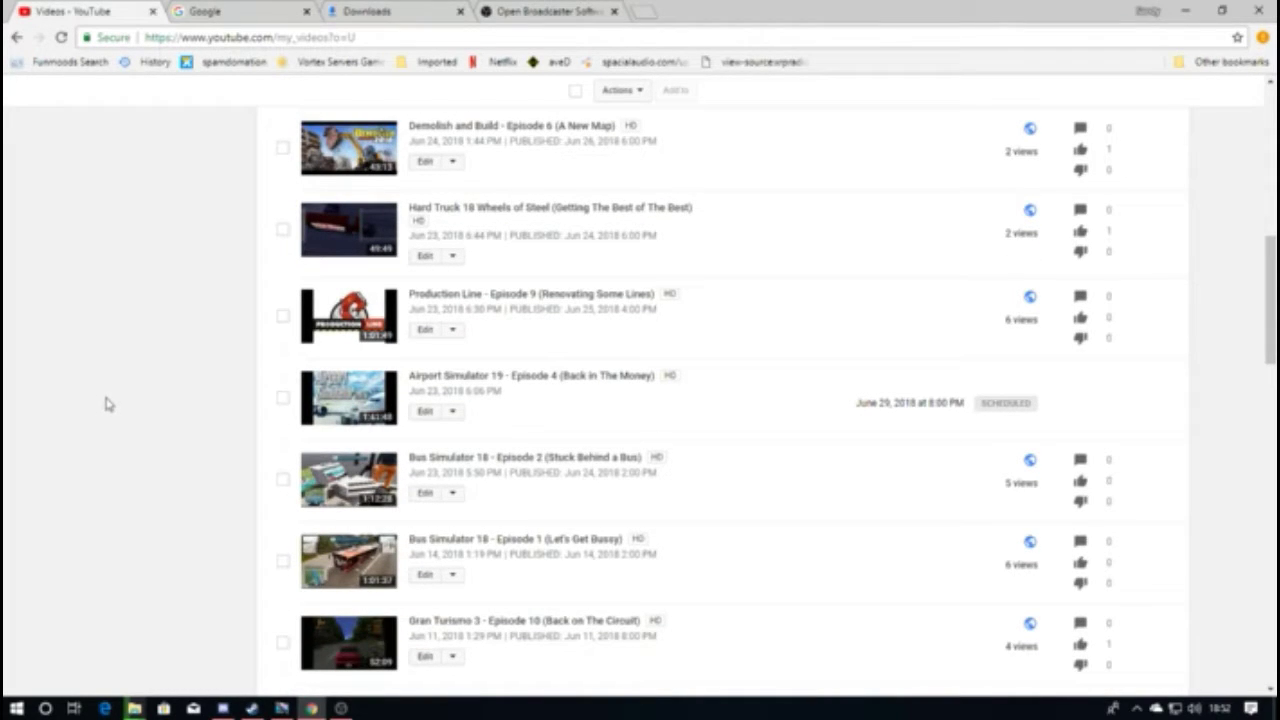
{"action": "scroll", "coordinate": [108, 403], "scroll_direction": "up", "scroll_amount": 3}
{"action": "scroll", "coordinate": [108, 403], "scroll_direction": "up", "scroll_amount": 3}
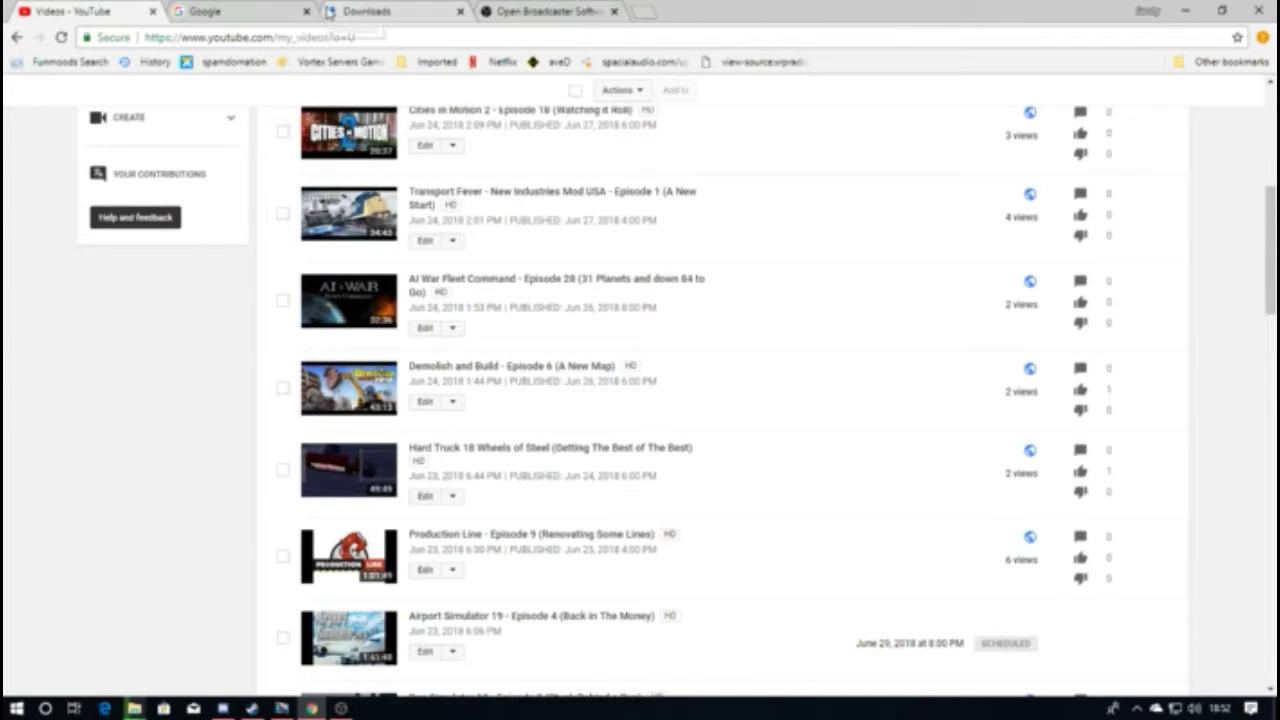
{"action": "left_click", "coordinate": [243, 11]}
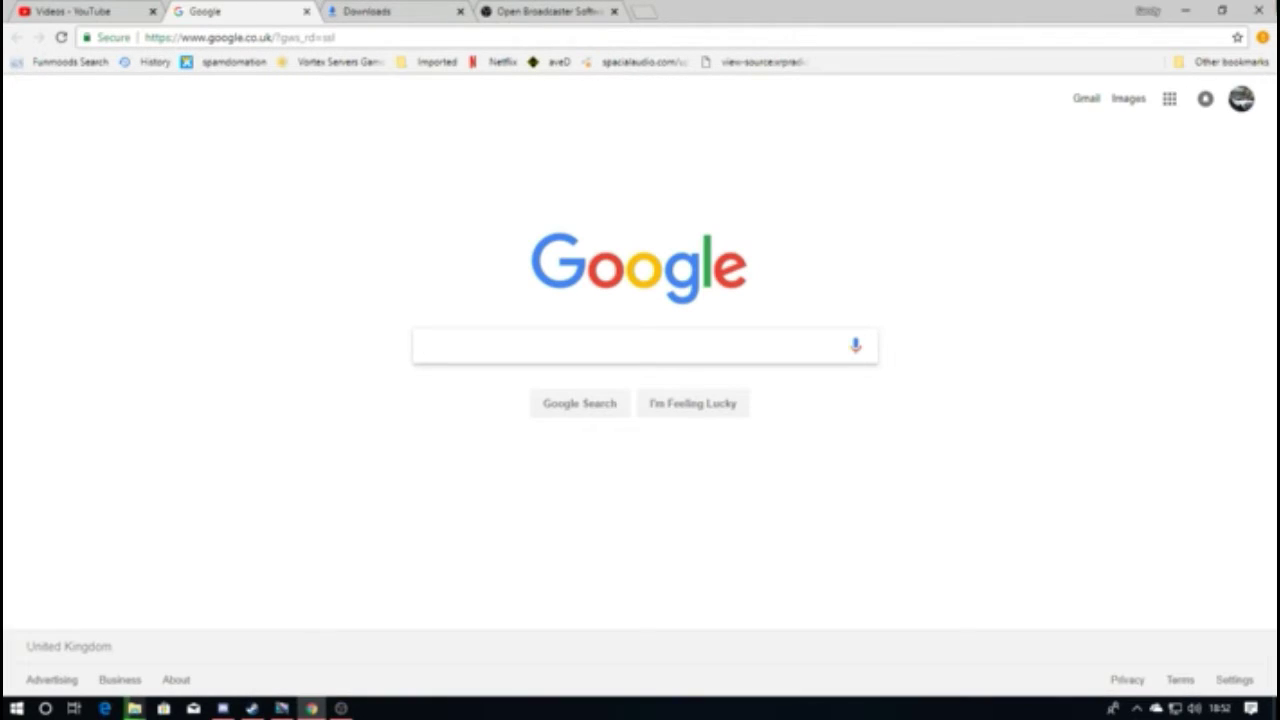
{"action": "left_click", "coordinate": [1186, 10]}
Minimise the file browser to check Steam and the AppData copy at 40%
{"action": "left_click", "coordinate": [1186, 10]}
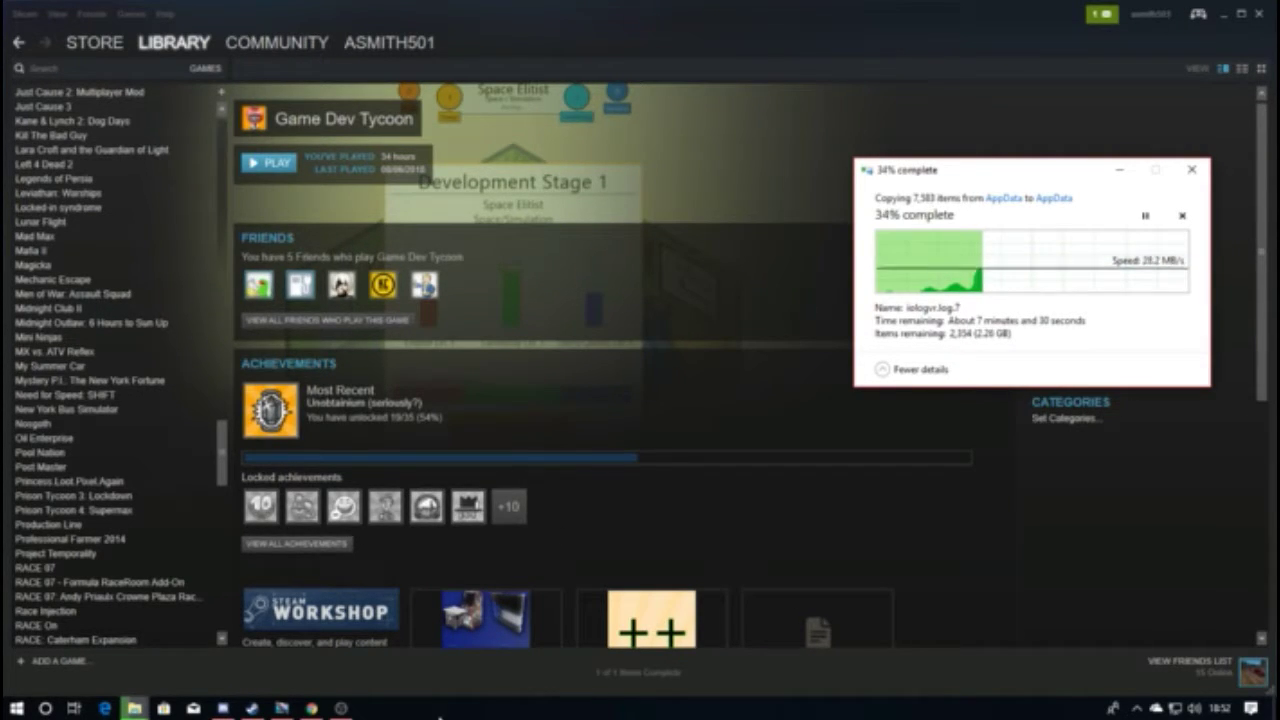
{"action": "left_click", "coordinate": [312, 709]}
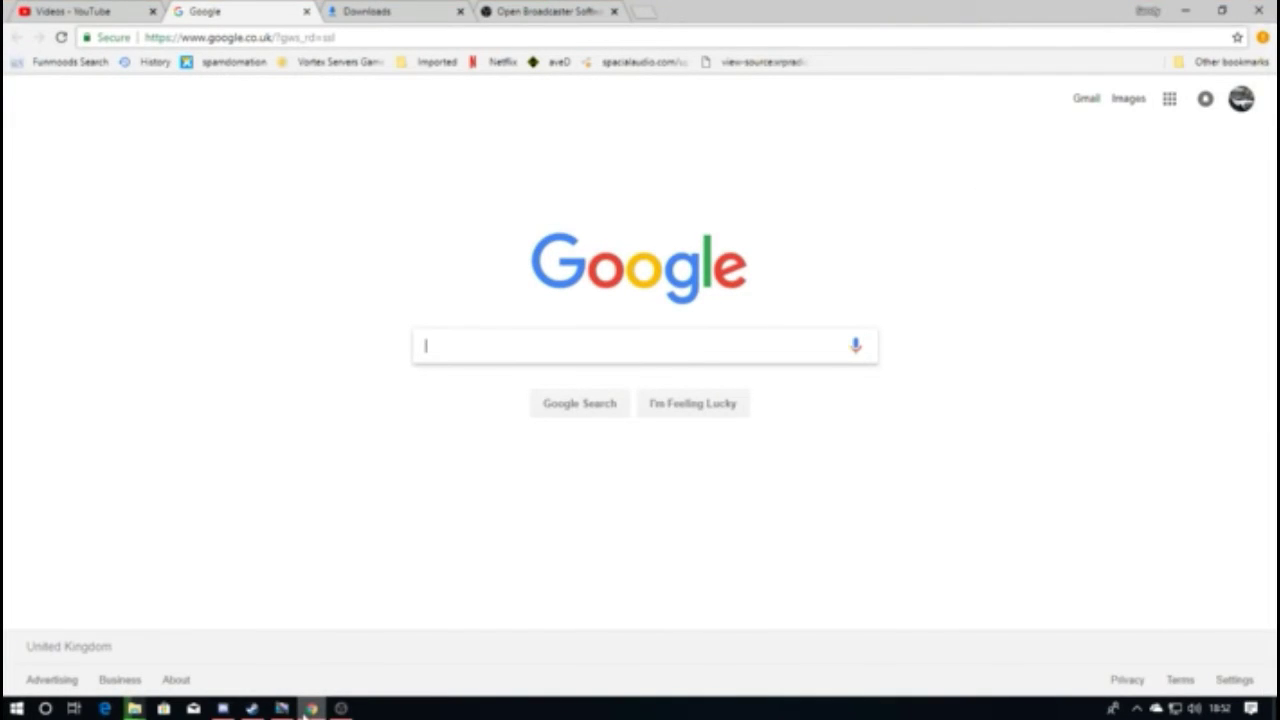
{"action": "left_click", "coordinate": [312, 709]}
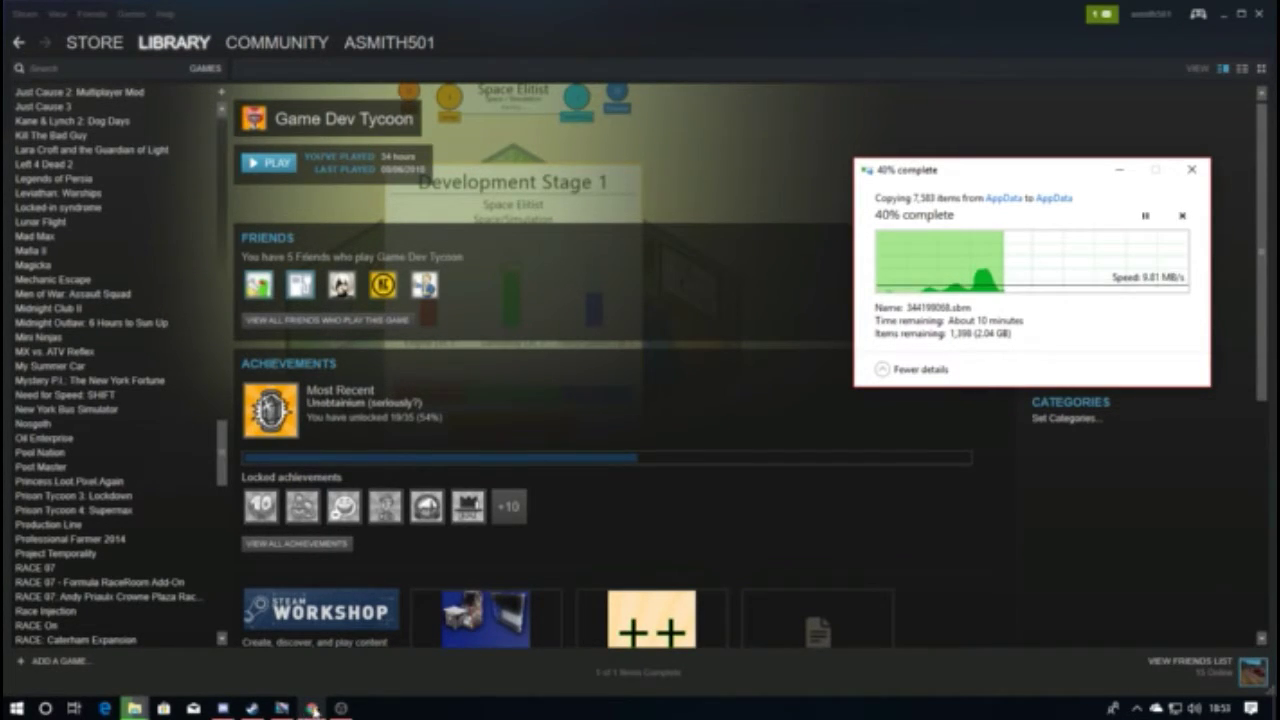
Flip between the Google and YouTube video-list tabs, then preview Steam's library
{"action": "left_click", "coordinate": [310, 709]}
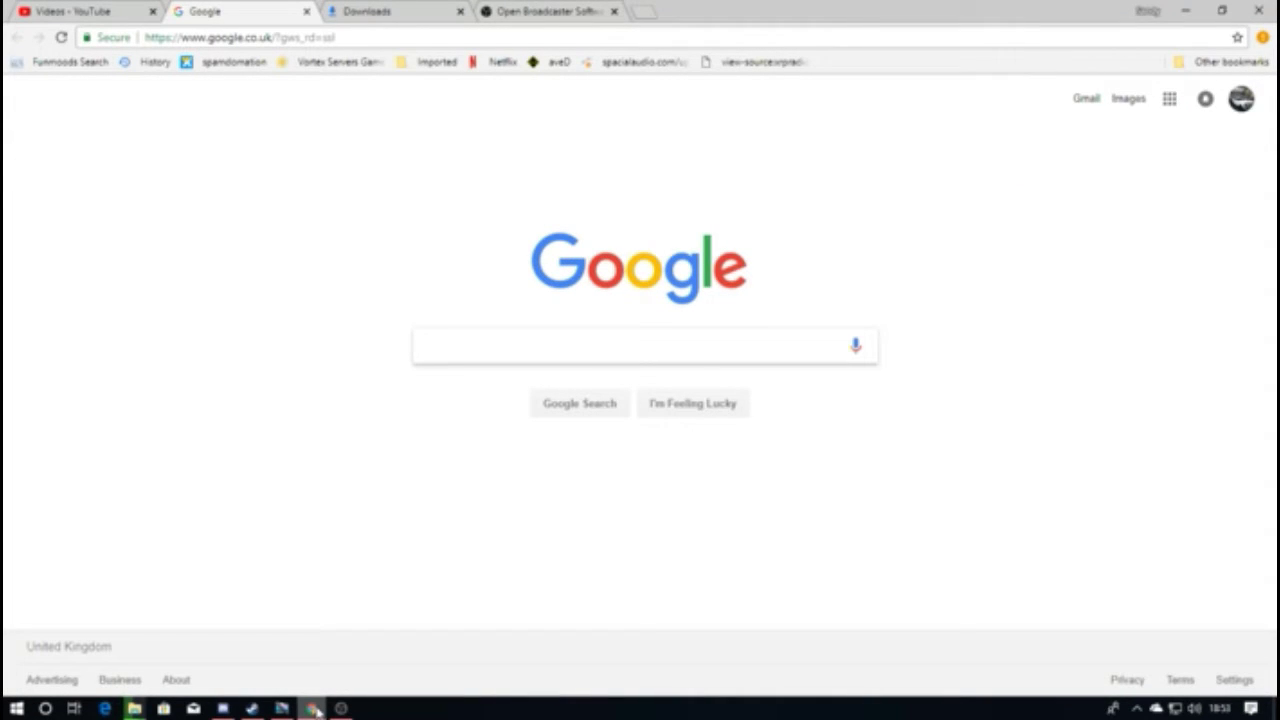
{"action": "left_click", "coordinate": [70, 11]}
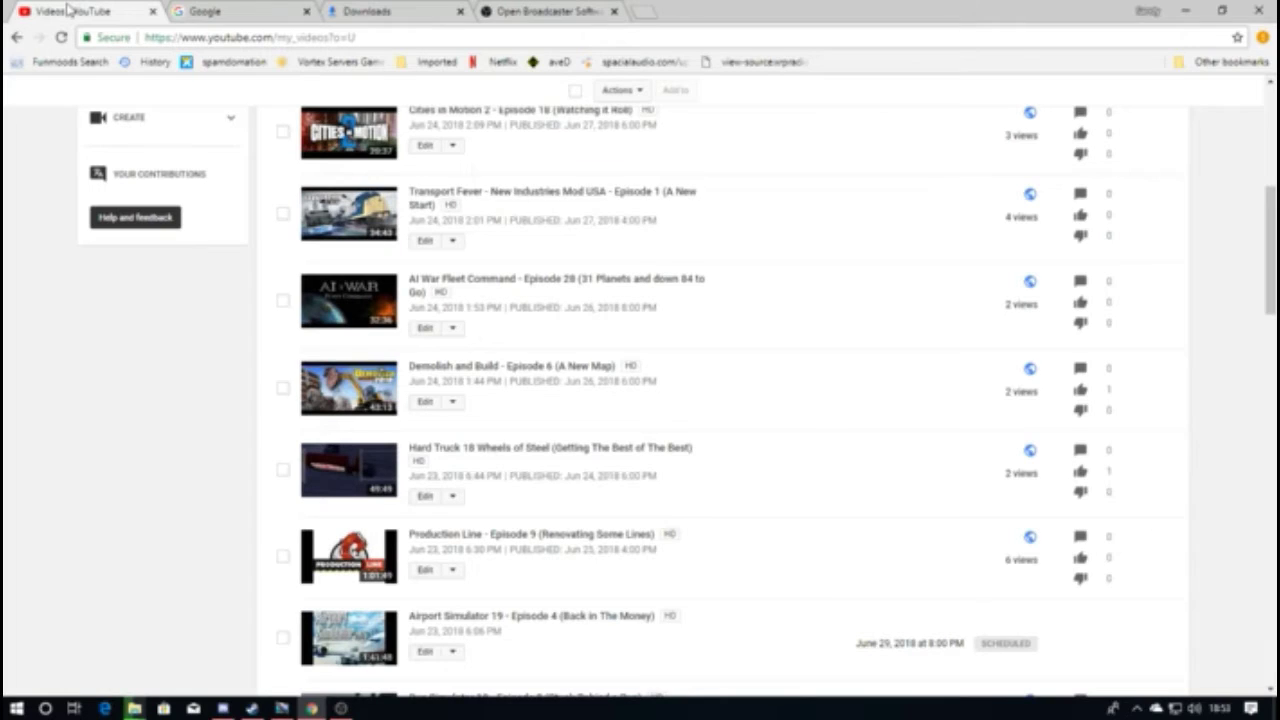
{"action": "left_click", "coordinate": [207, 11]}
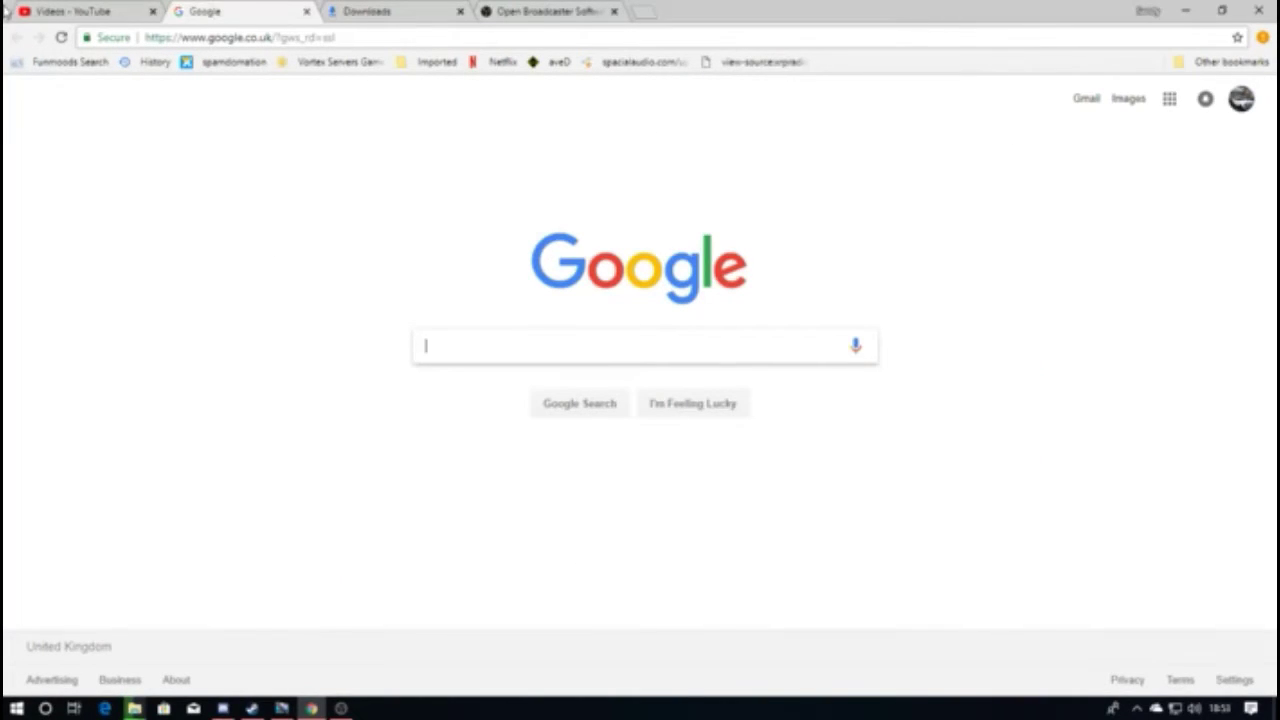
{"action": "left_click", "coordinate": [70, 11]}
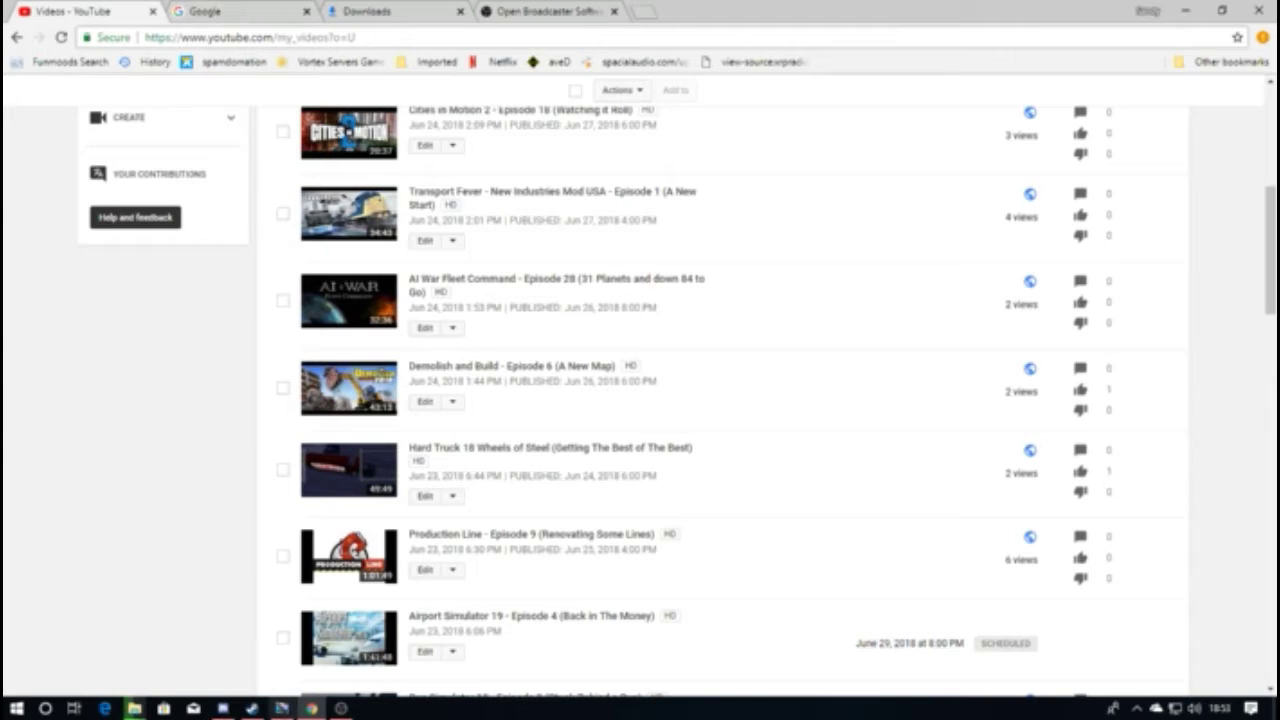
{"action": "left_click", "coordinate": [252, 708]}
Review Steam's friends list, five in-game and fifteen online, then close it
{"action": "left_click", "coordinate": [252, 640]}
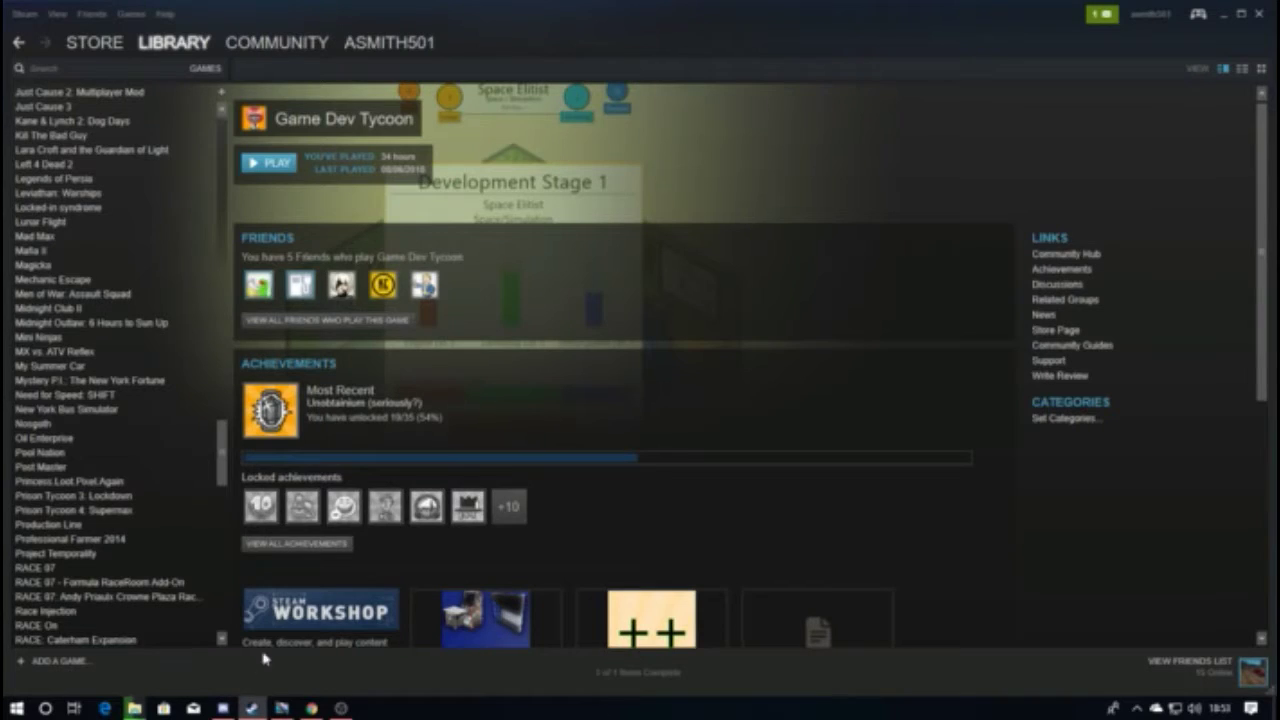
{"action": "left_click", "coordinate": [1190, 661]}
{"action": "scroll", "coordinate": [610, 432], "scroll_direction": "down", "scroll_amount": 4}
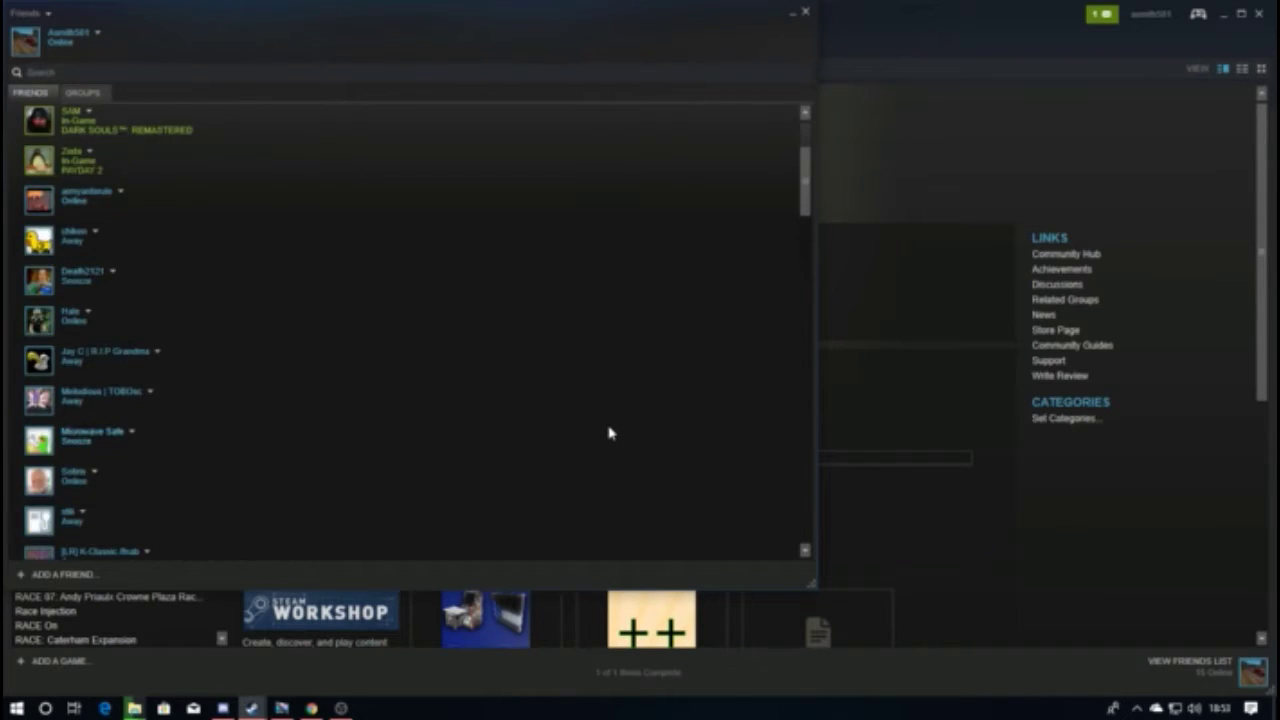
{"action": "scroll", "coordinate": [610, 432], "scroll_direction": "down", "scroll_amount": 4}
{"action": "scroll", "coordinate": [610, 432], "scroll_direction": "down", "scroll_amount": 4}
{"action": "scroll", "coordinate": [610, 432], "scroll_direction": "down", "scroll_amount": 4}
{"action": "scroll", "coordinate": [610, 432], "scroll_direction": "down", "scroll_amount": 4}
{"action": "scroll", "coordinate": [610, 432], "scroll_direction": "down", "scroll_amount": 3}
{"action": "scroll", "coordinate": [610, 432], "scroll_direction": "up", "scroll_amount": 2}
{"action": "scroll", "coordinate": [610, 432], "scroll_direction": "up", "scroll_amount": 2}
{"action": "scroll", "coordinate": [610, 432], "scroll_direction": "up", "scroll_amount": 2}
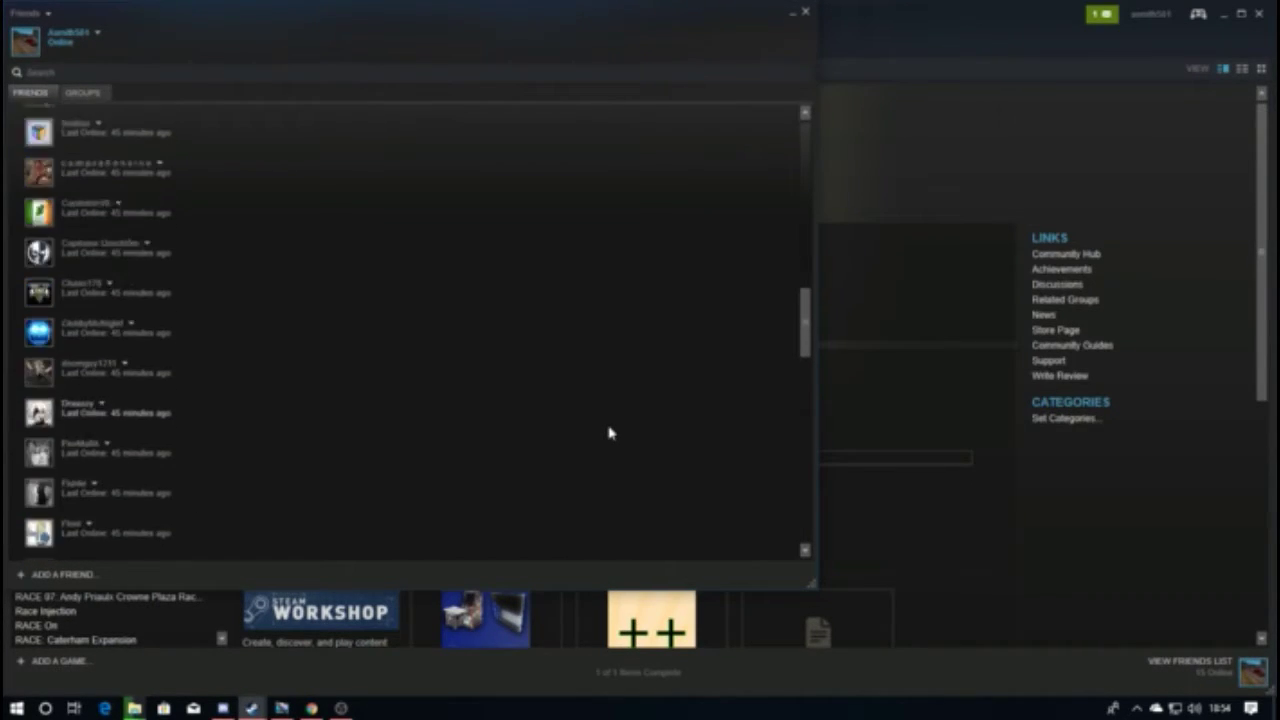
{"action": "scroll", "coordinate": [610, 432], "scroll_direction": "up", "scroll_amount": 2}
{"action": "scroll", "coordinate": [610, 432], "scroll_direction": "up", "scroll_amount": 1}
{"action": "scroll", "coordinate": [610, 432], "scroll_direction": "down", "scroll_amount": 1}
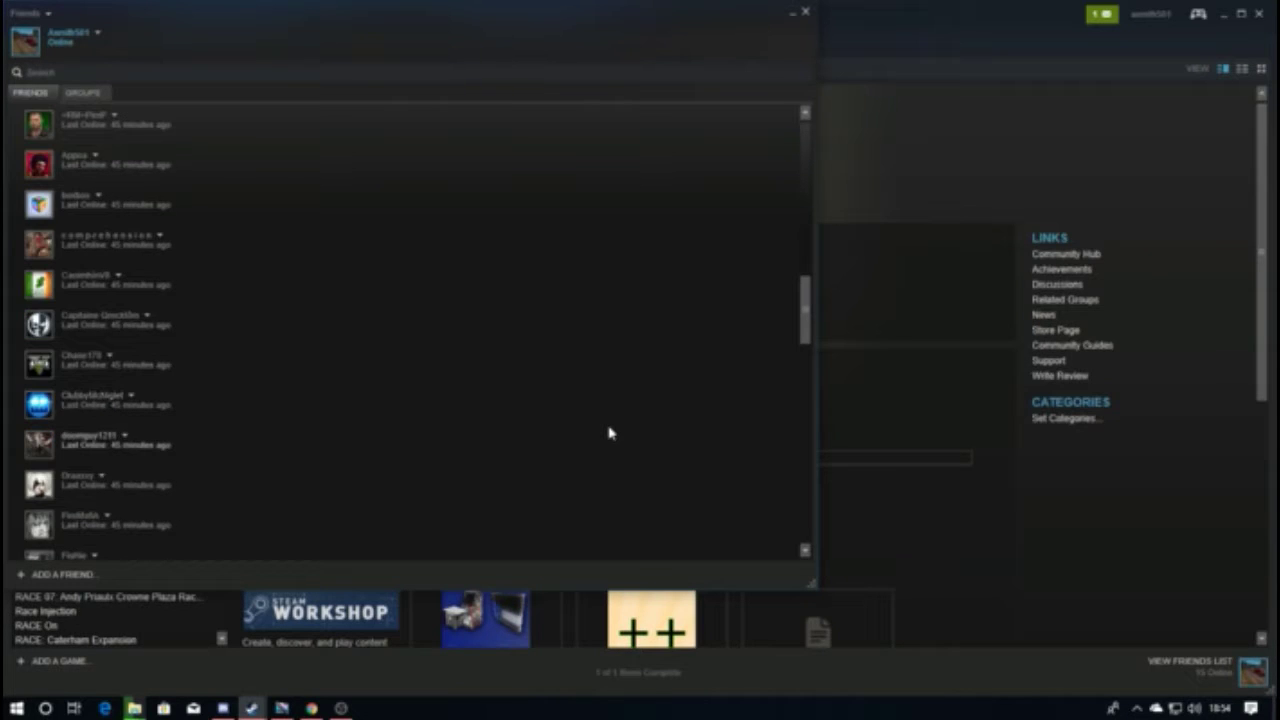
{"action": "scroll", "coordinate": [610, 432], "scroll_direction": "down", "scroll_amount": 2}
{"action": "scroll", "coordinate": [610, 432], "scroll_direction": "down", "scroll_amount": 1}
{"action": "scroll", "coordinate": [610, 432], "scroll_direction": "up", "scroll_amount": 3}
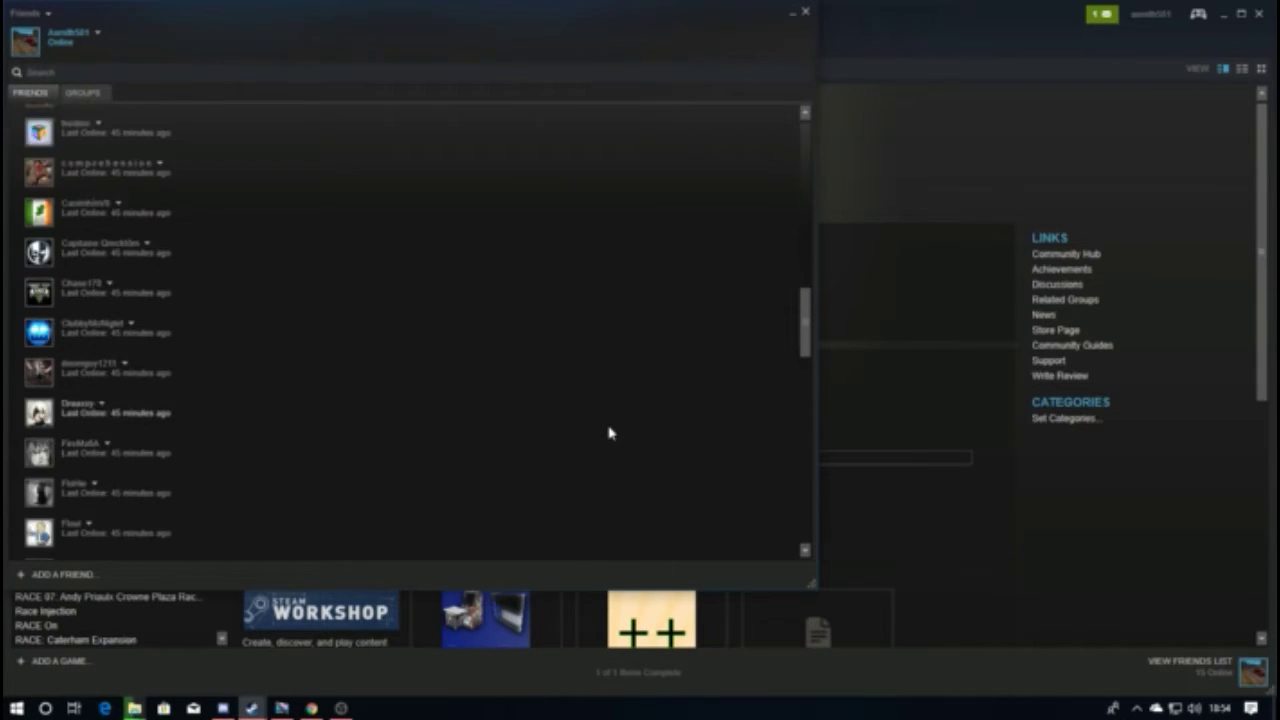
{"action": "scroll", "coordinate": [610, 432], "scroll_direction": "up", "scroll_amount": 3}
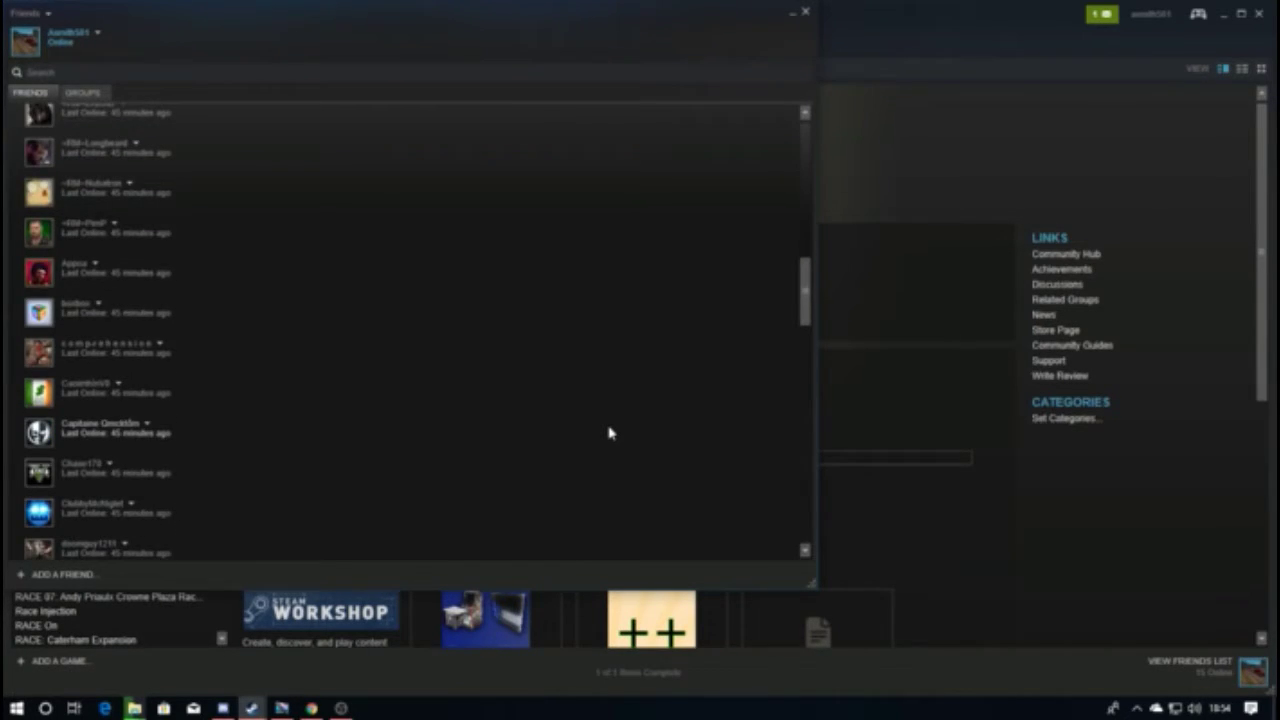
{"action": "scroll", "coordinate": [610, 432], "scroll_direction": "down", "scroll_amount": 3}
{"action": "scroll", "coordinate": [610, 432], "scroll_direction": "down", "scroll_amount": 2}
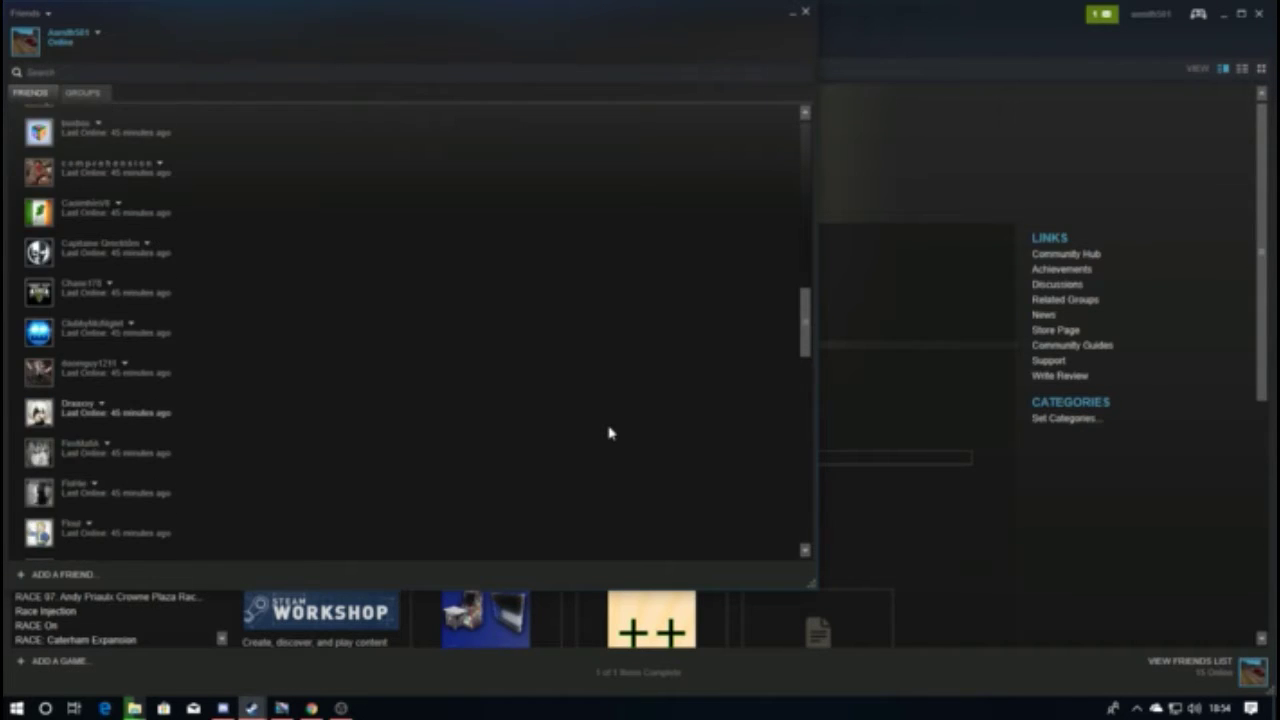
{"action": "scroll", "coordinate": [610, 432], "scroll_direction": "down", "scroll_amount": 3}
{"action": "scroll", "coordinate": [610, 432], "scroll_direction": "down", "scroll_amount": 3}
{"action": "scroll", "coordinate": [610, 432], "scroll_direction": "up", "scroll_amount": 3}
{"action": "scroll", "coordinate": [610, 432], "scroll_direction": "up", "scroll_amount": 3}
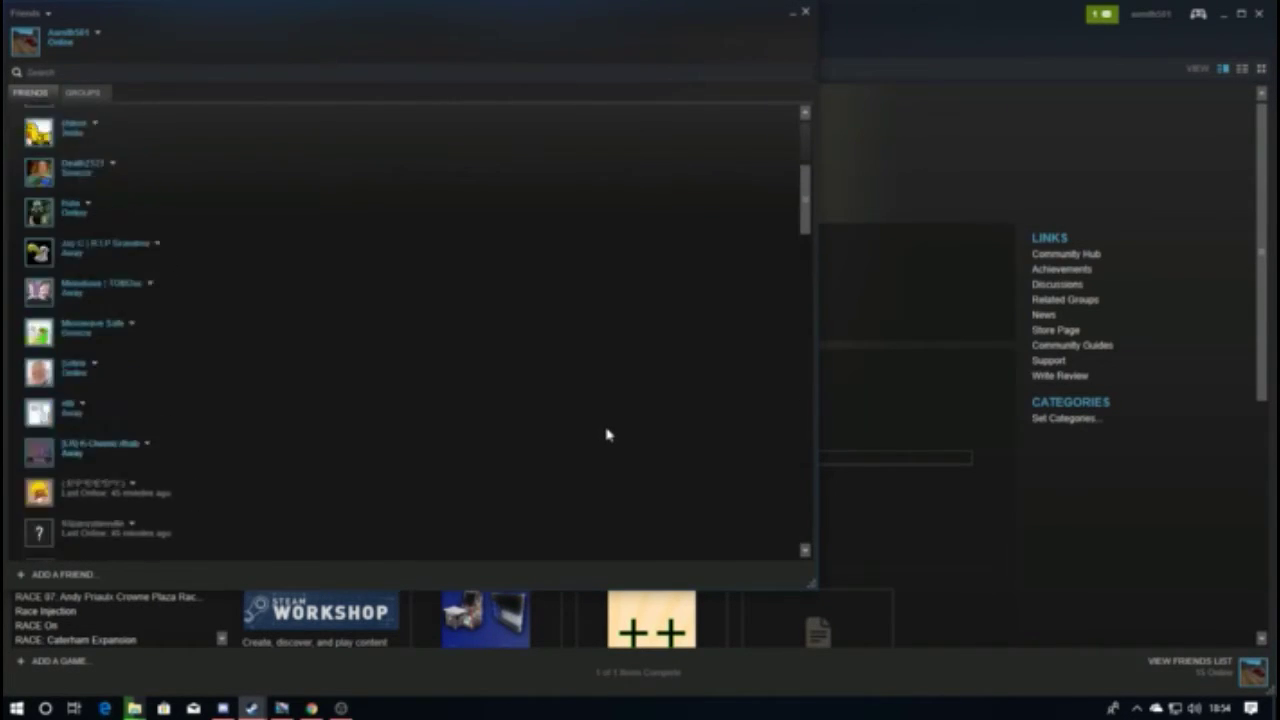
{"action": "scroll", "coordinate": [610, 432], "scroll_direction": "up", "scroll_amount": 3}
{"action": "scroll", "coordinate": [607, 434], "scroll_direction": "down", "scroll_amount": 3}
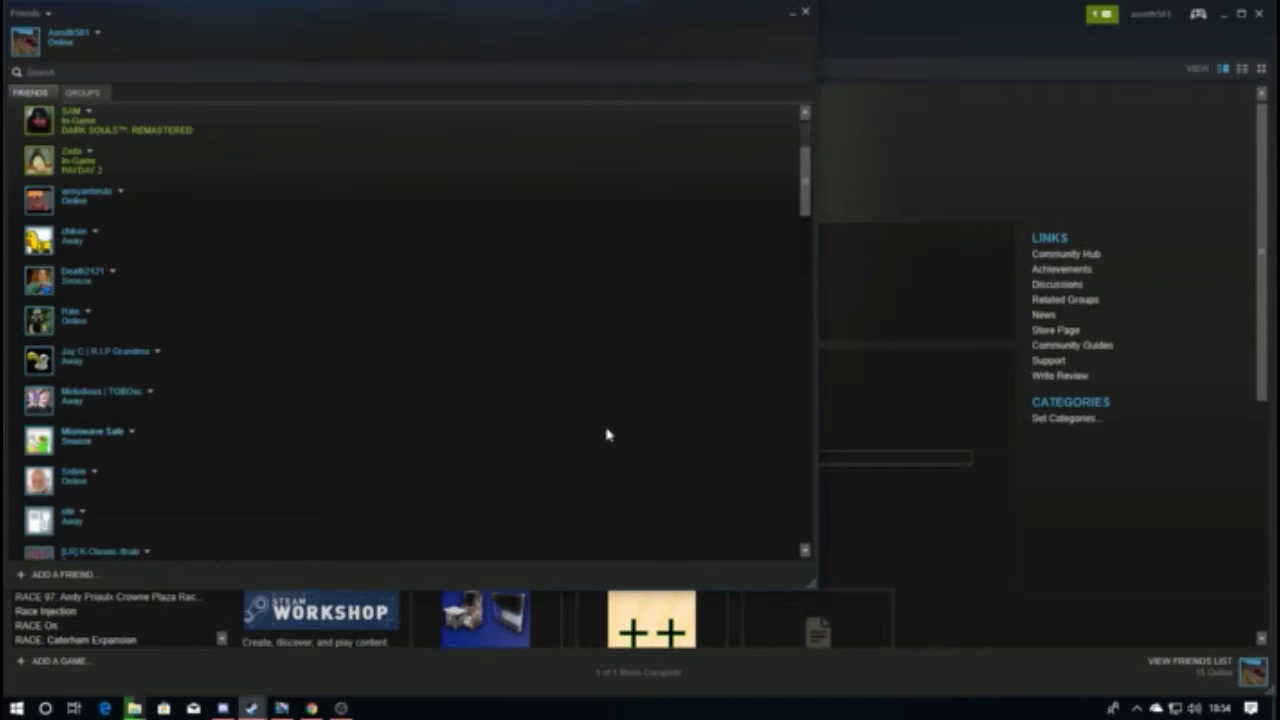
{"action": "scroll", "coordinate": [607, 434], "scroll_direction": "down", "scroll_amount": 2}
{"action": "scroll", "coordinate": [607, 434], "scroll_direction": "up", "scroll_amount": 1}
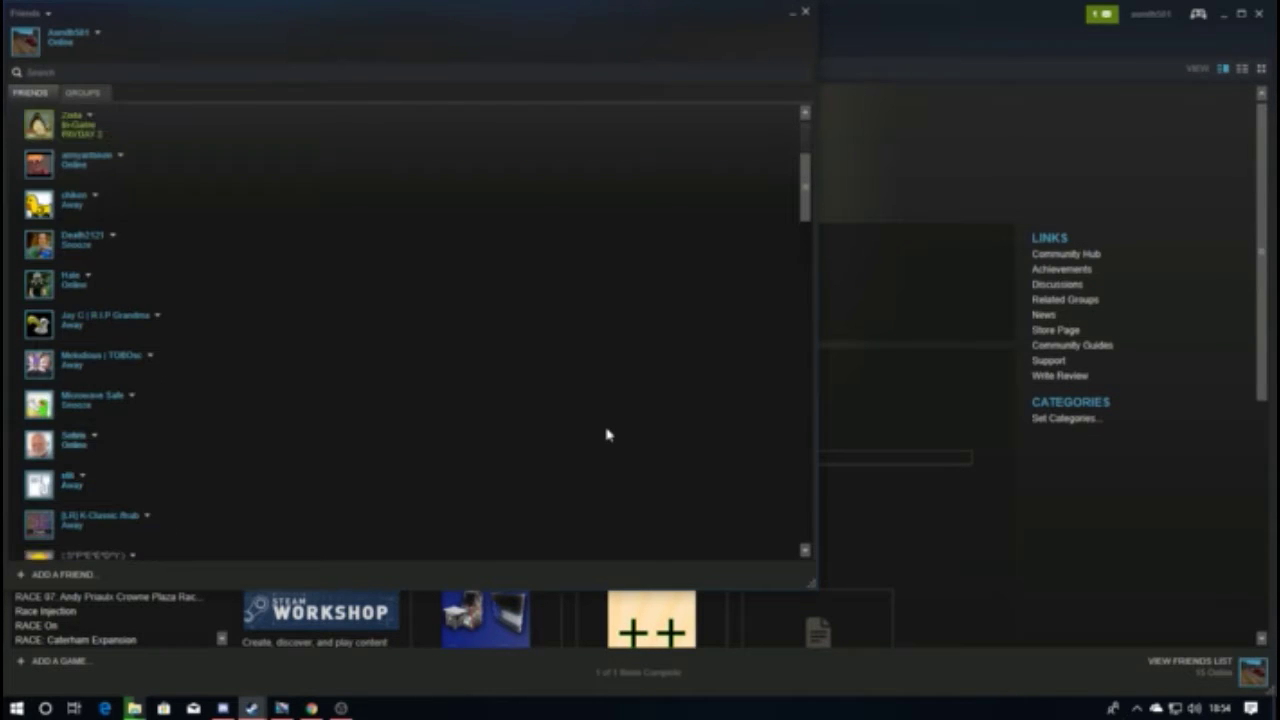
{"action": "scroll", "coordinate": [607, 434], "scroll_direction": "up", "scroll_amount": 3}
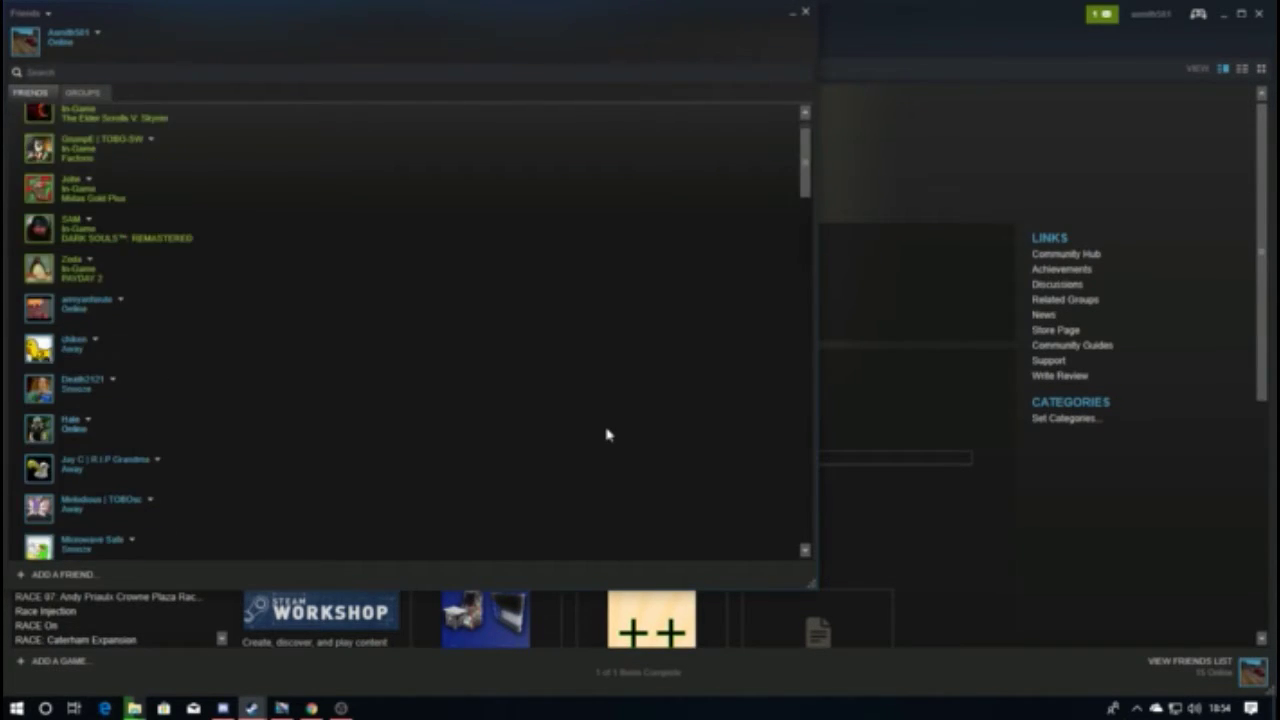
{"action": "scroll", "coordinate": [607, 434], "scroll_direction": "up", "scroll_amount": 2}
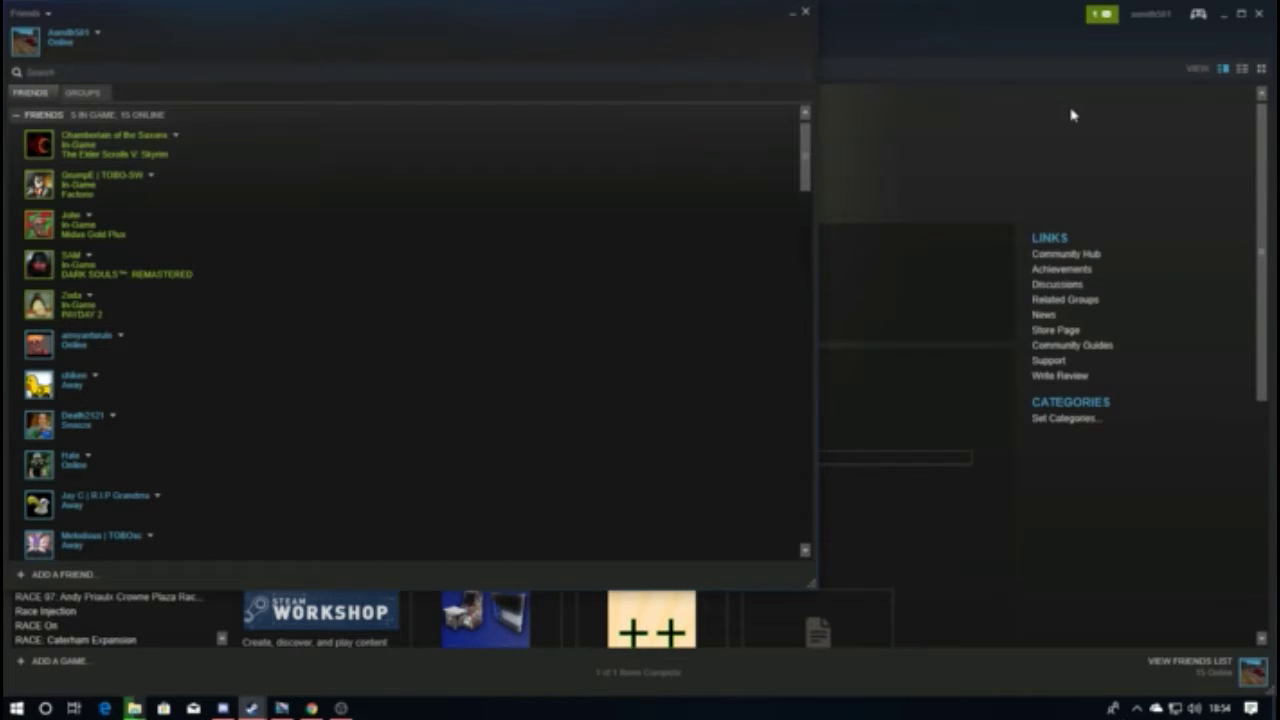
{"action": "left_click", "coordinate": [1060, 140]}
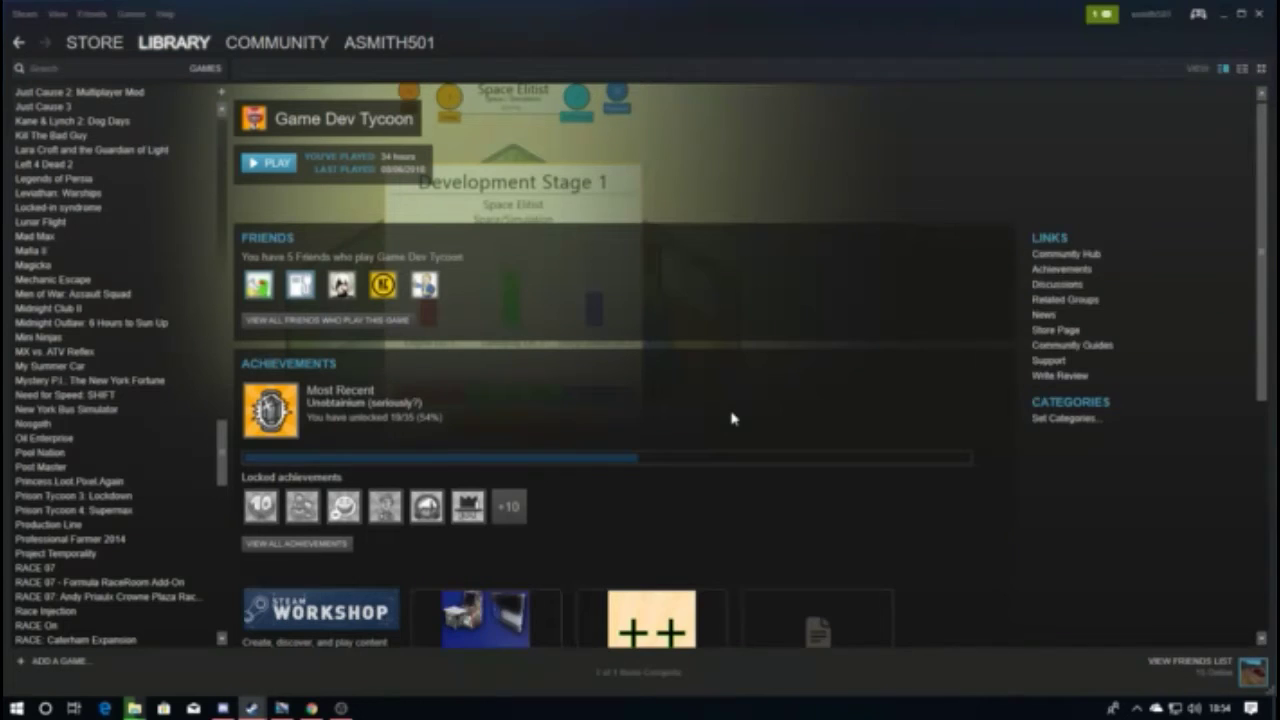
Remove every entry from Chrome's Downloads page, then select the Google tab's address
{"action": "left_click", "coordinate": [312, 708]}
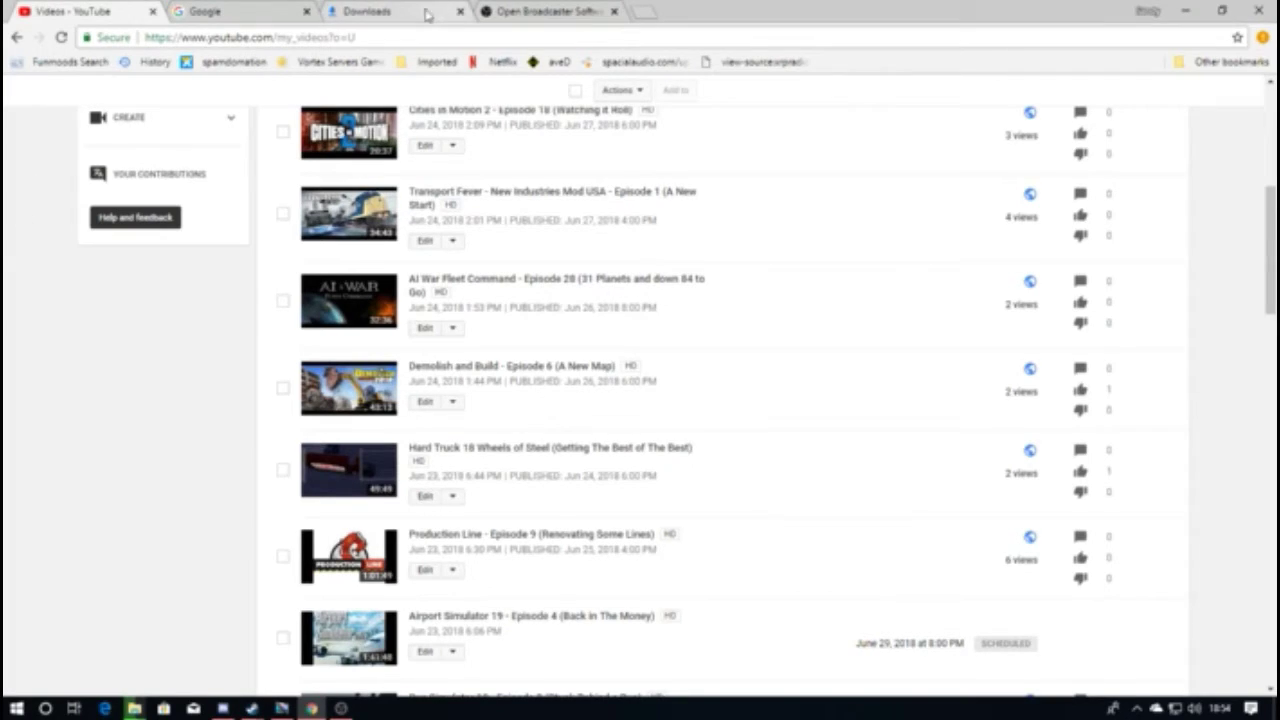
{"action": "left_click", "coordinate": [392, 12]}
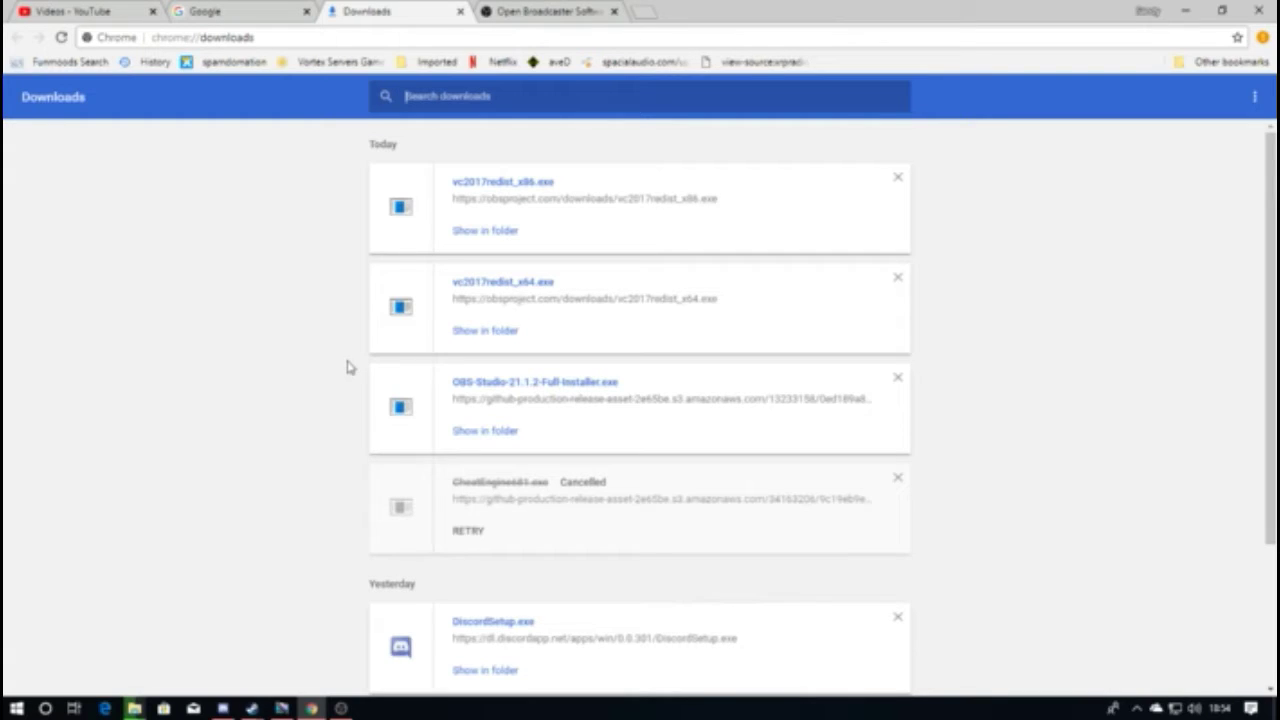
{"action": "left_click", "coordinate": [901, 183]}
{"action": "left_click", "coordinate": [901, 183]}
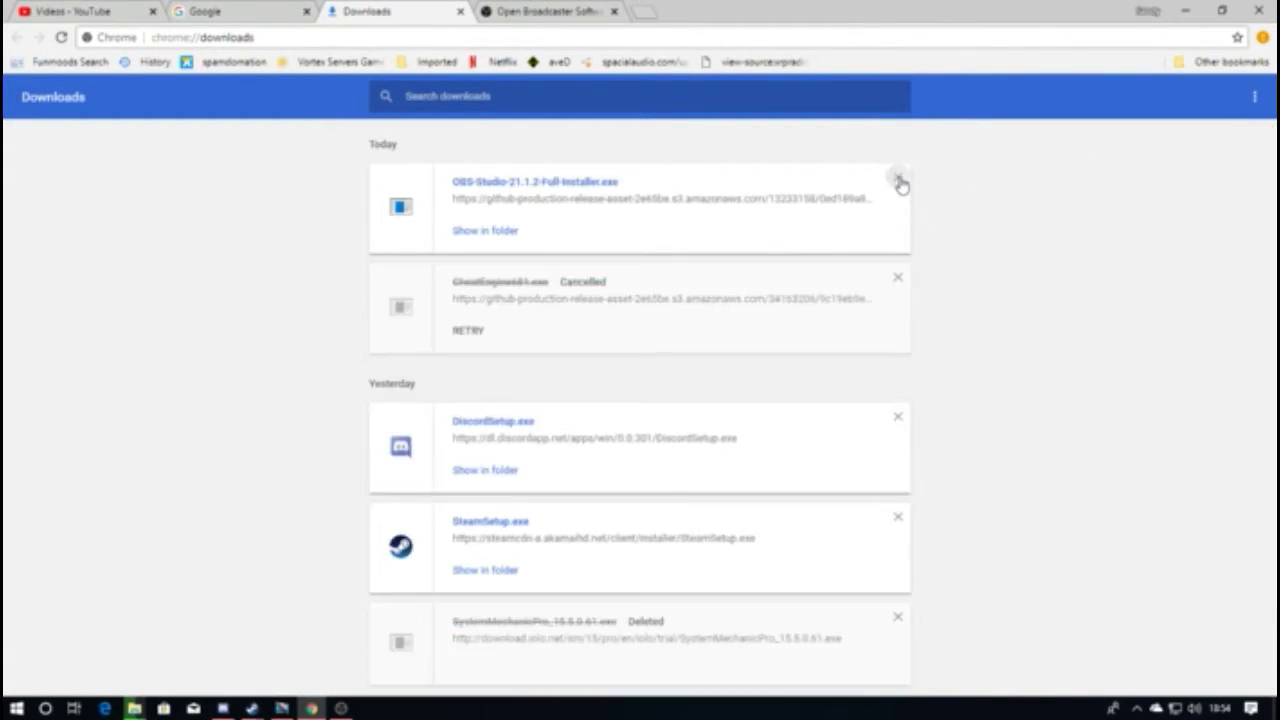
{"action": "left_click", "coordinate": [901, 183]}
{"action": "left_click", "coordinate": [901, 183]}
{"action": "left_click", "coordinate": [901, 183]}
{"action": "left_click", "coordinate": [901, 183]}
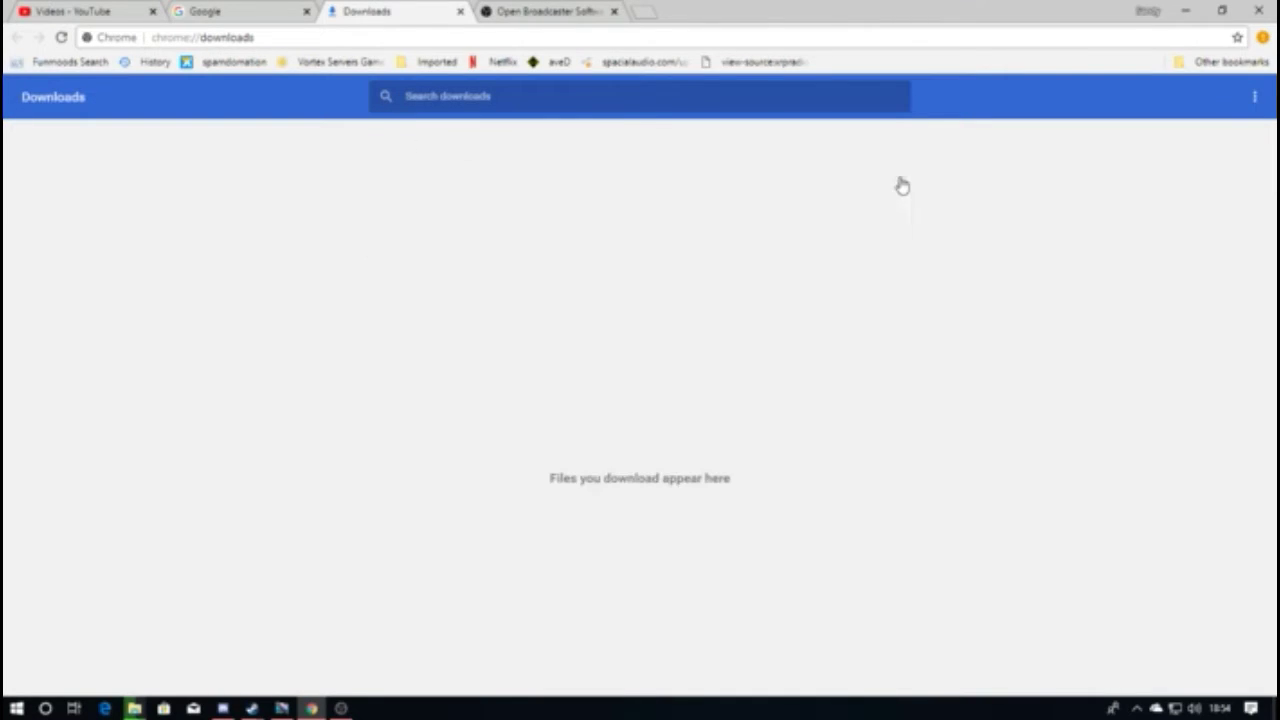
{"action": "left_click", "coordinate": [240, 11]}
{"action": "left_click", "coordinate": [308, 37]}
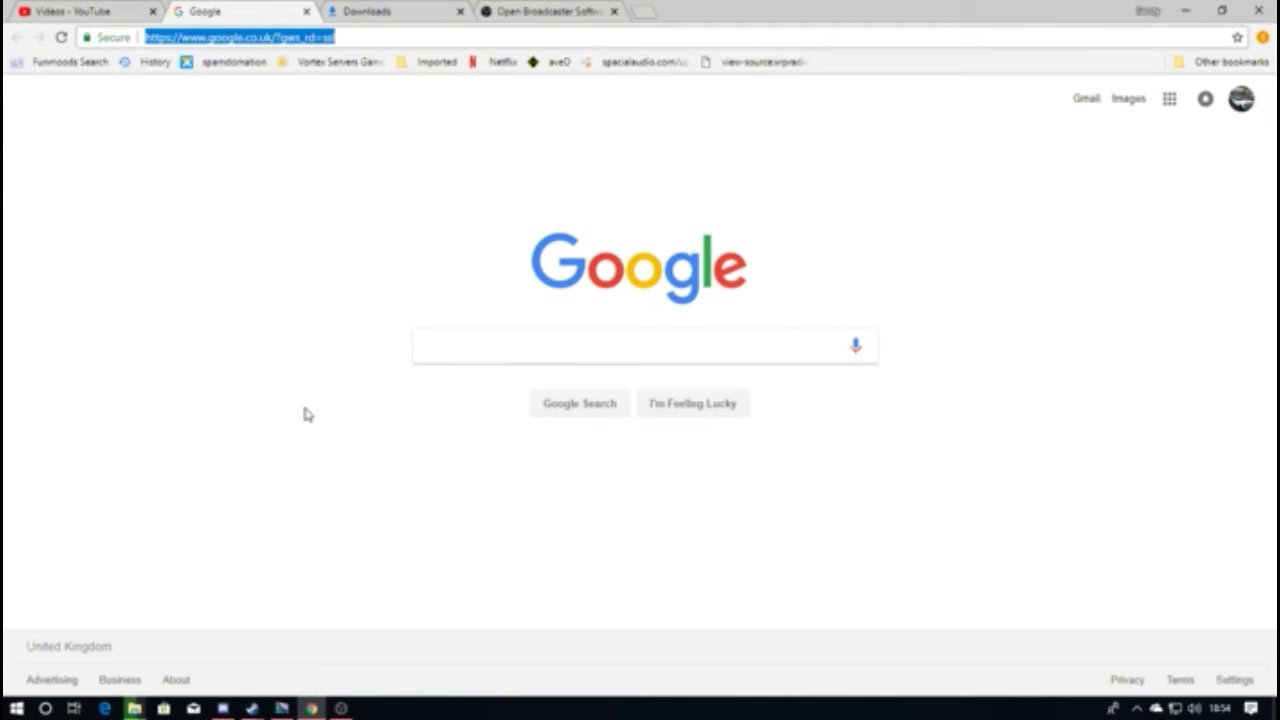
{"action": "type", "text": "eco"}
Load the ecoauth login page, later view the YouTube videos tab and minimise Chrome
{"action": "key", "text": "Down"}
{"action": "key", "text": "Return"}
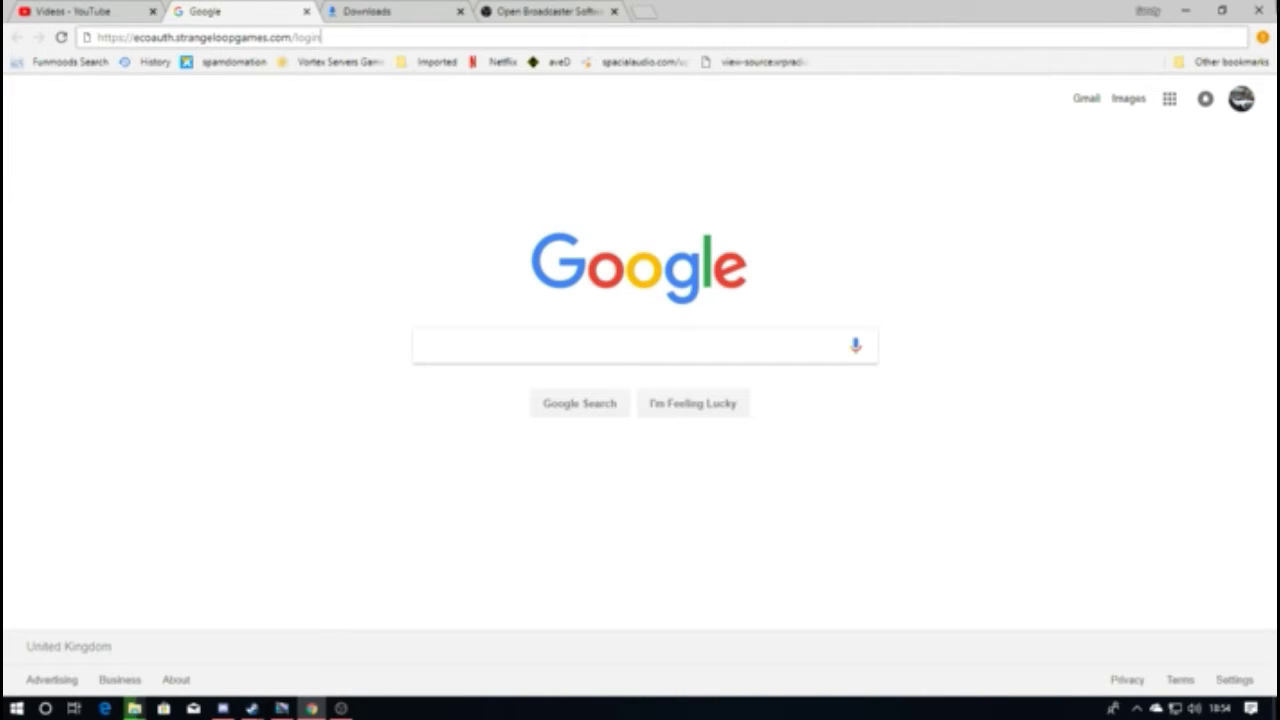
{"action": "left_click", "coordinate": [1186, 11]}
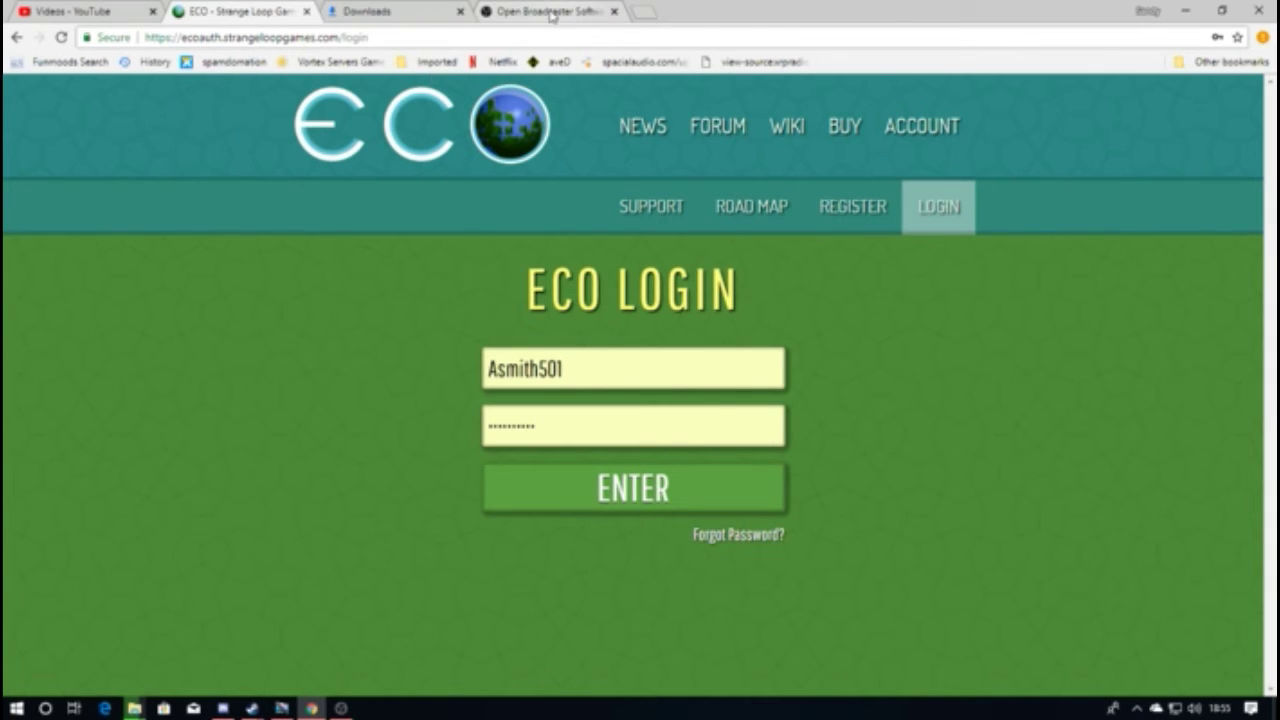
{"action": "left_click", "coordinate": [90, 11]}
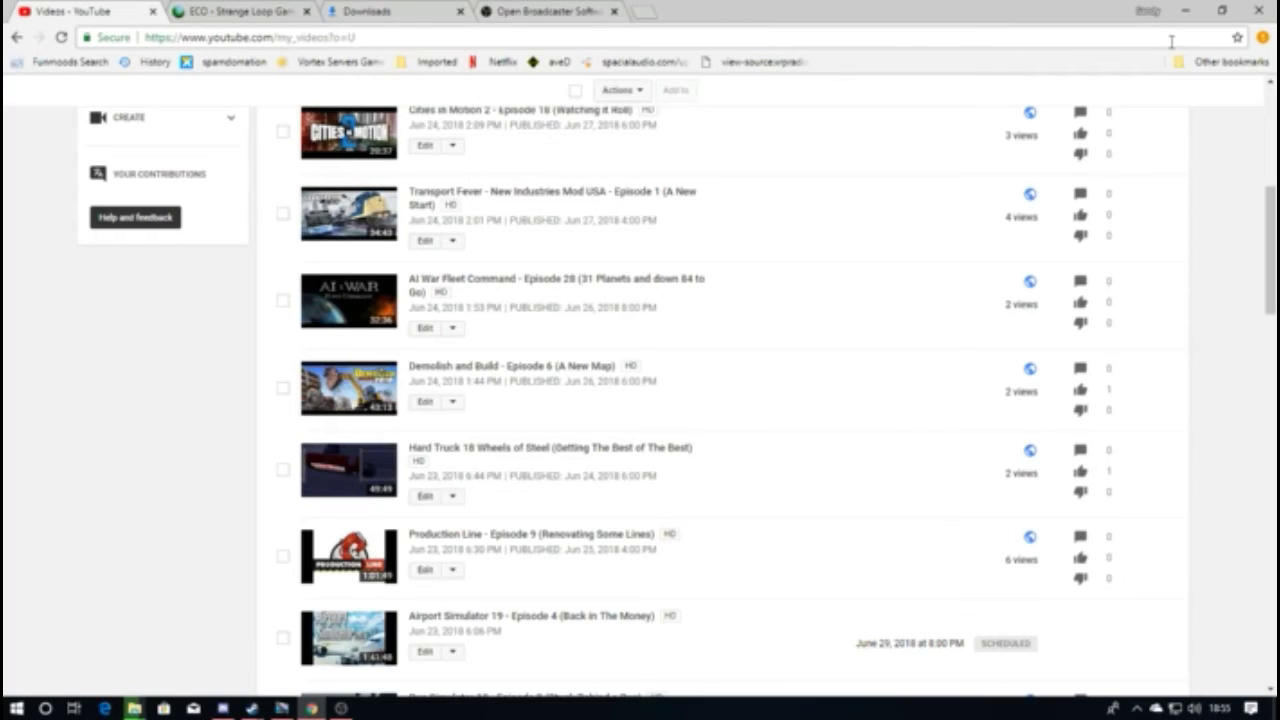
{"action": "left_click", "coordinate": [1200, 9]}
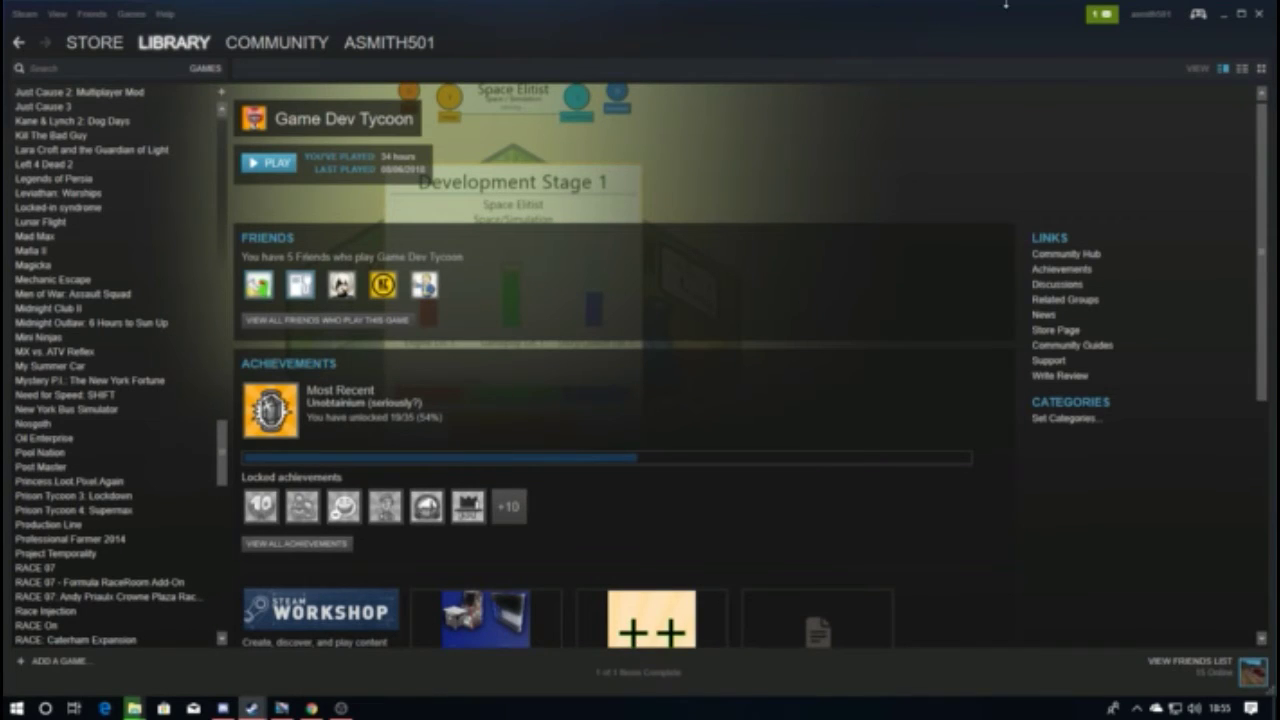
Minimise the Steam library and the 75% AppData copy window, then close Friends
{"action": "left_click", "coordinate": [1224, 14]}
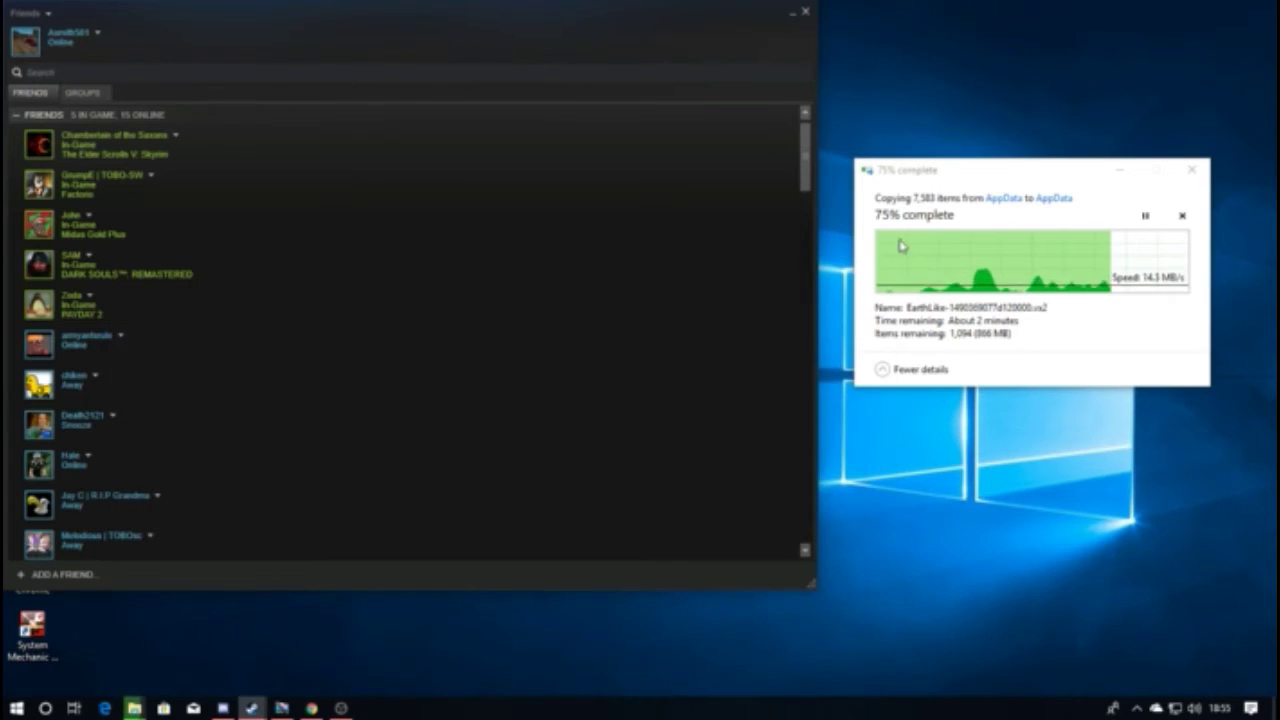
{"action": "left_click", "coordinate": [1122, 170]}
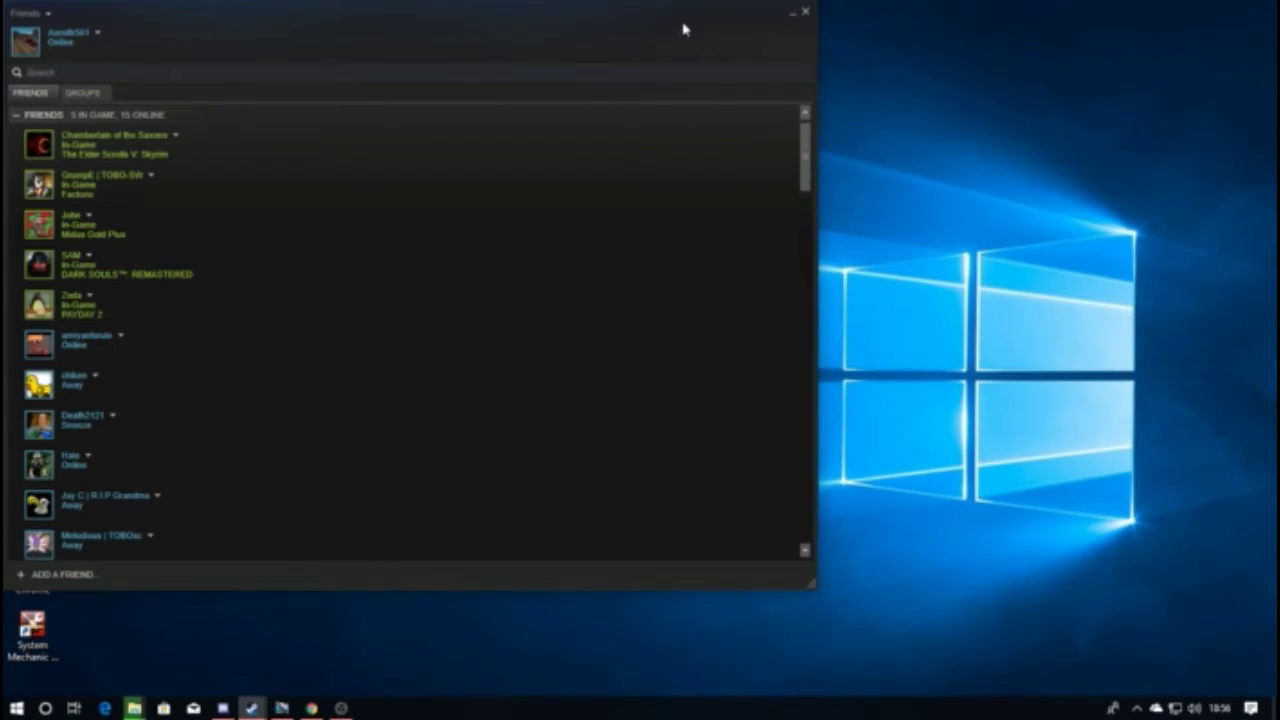
{"action": "left_click", "coordinate": [805, 12]}
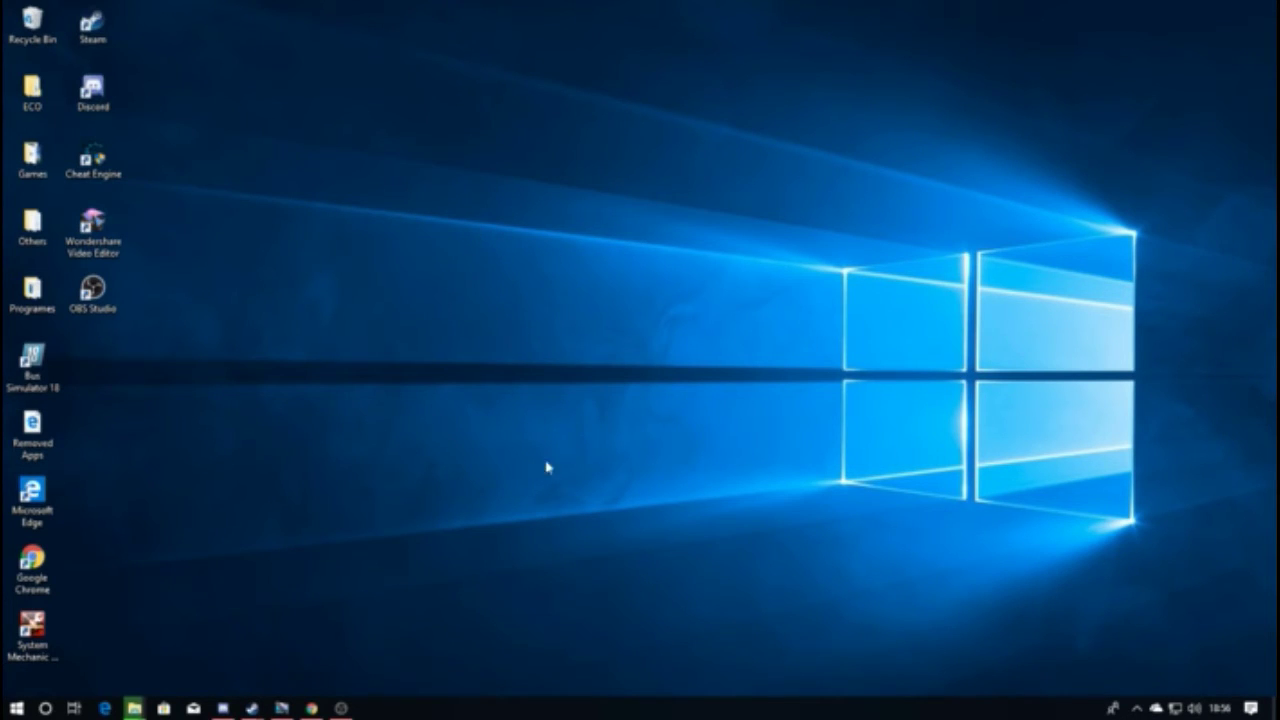
Launch Wondershare Video Editor from the taskbar
{"action": "left_click", "coordinate": [283, 709]}
{"action": "left_click", "coordinate": [341, 708]}
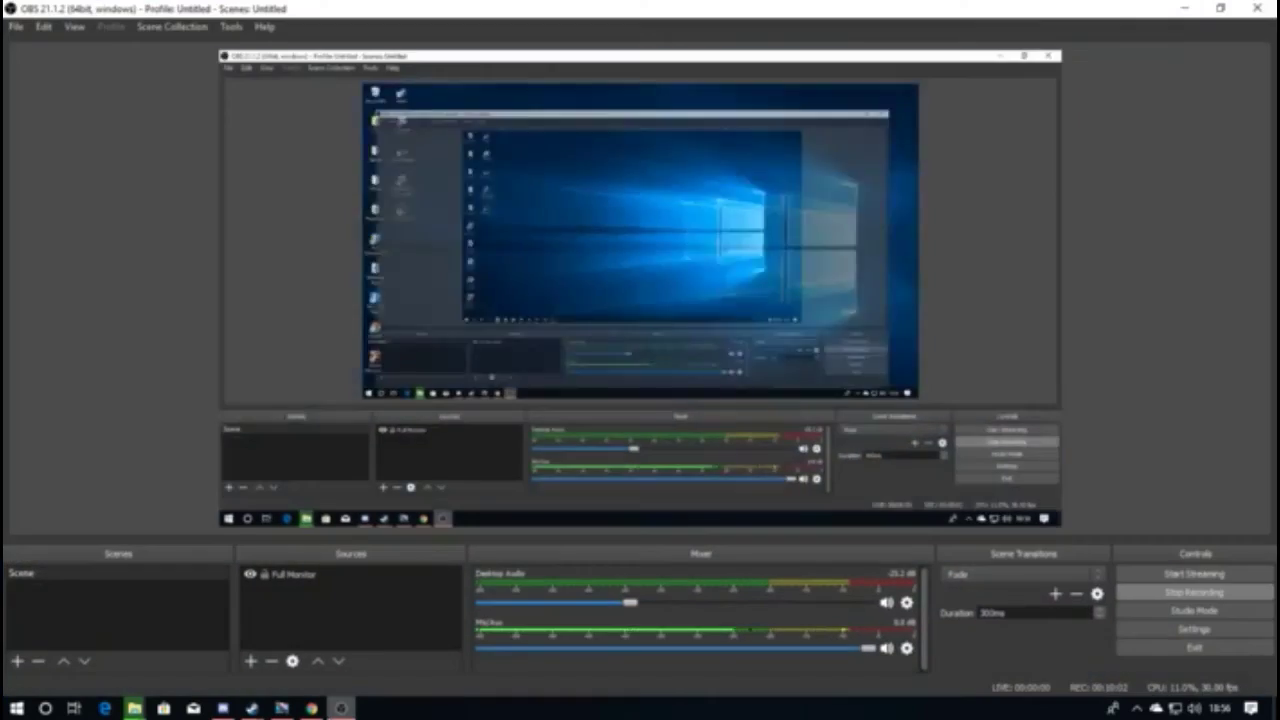